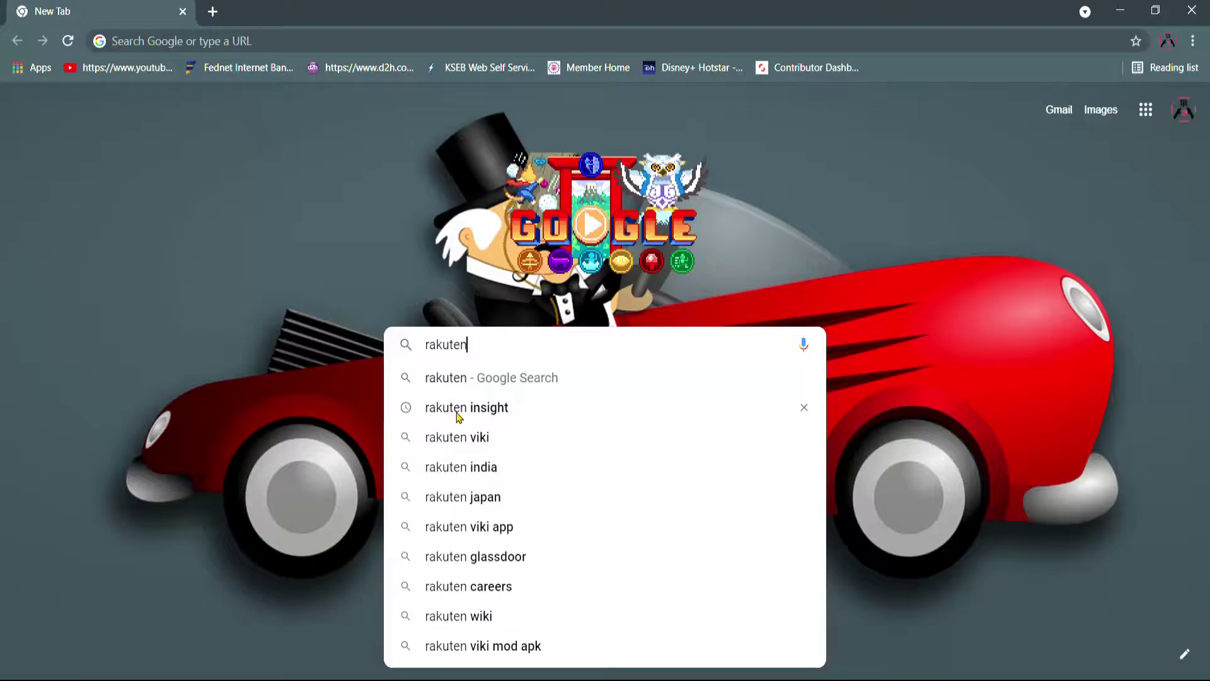
Step: Search Google for 'rakuten insight' and open the Rakuten Insight Surveys: Free to Join Paid Online Surveys result
click(458, 410)
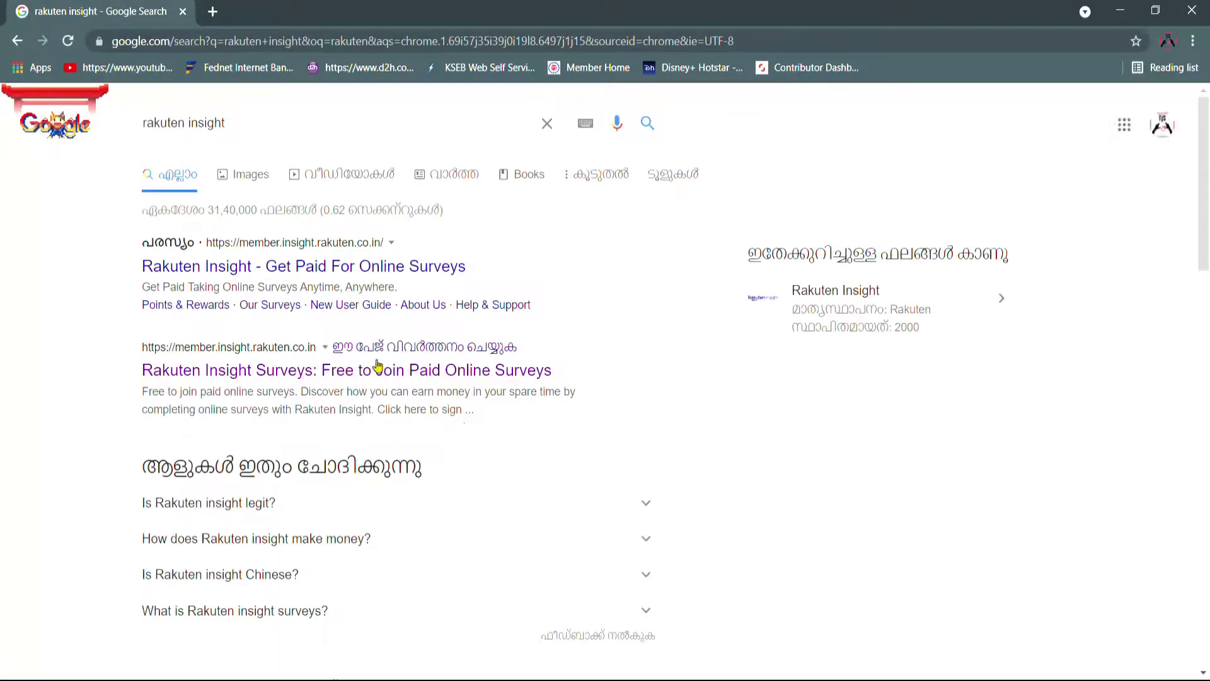
click(328, 375)
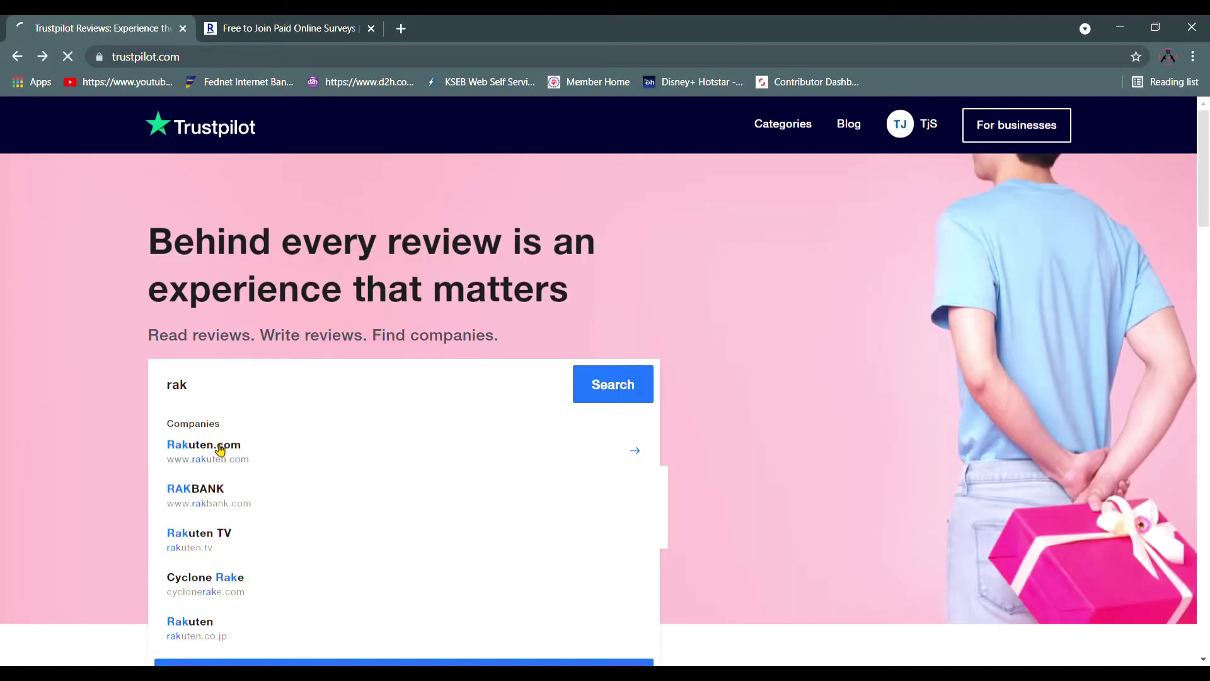
Step: Look through Trustpilot's 4.3-rated Rakuten.com reviews, then close the Trustpilot tab
click(219, 449)
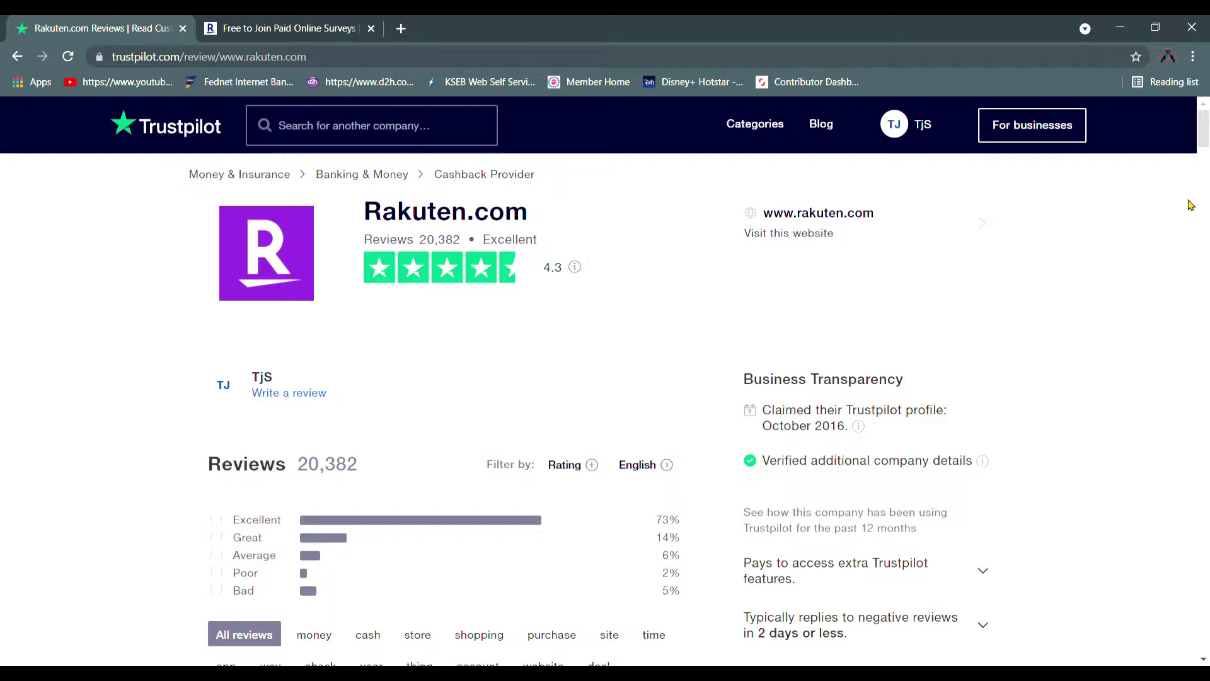
scroll(1204, 160, down, 7)
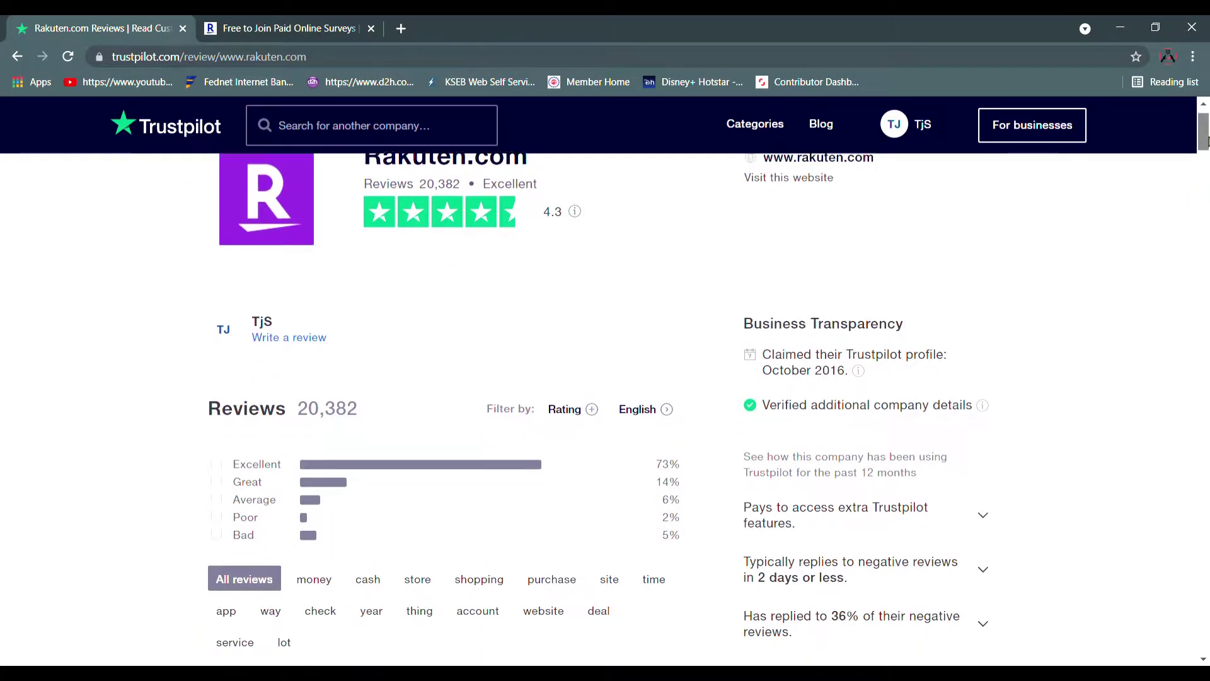
scroll(1204, 160, down, 8)
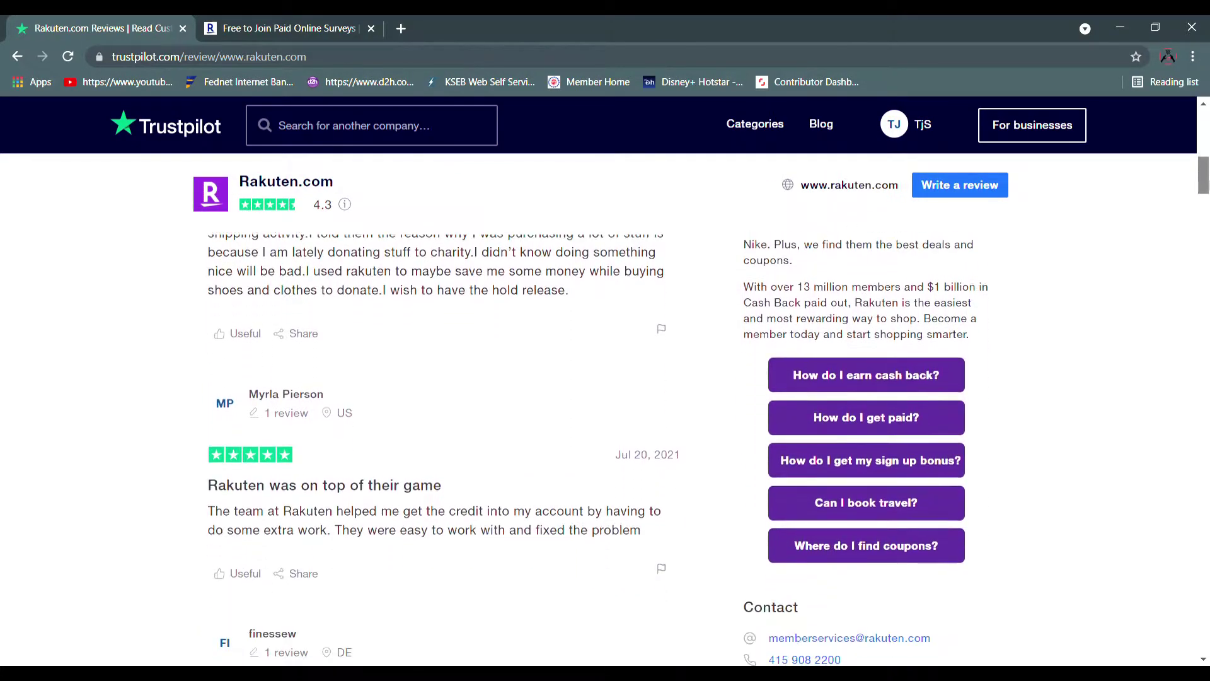
scroll(1204, 160, down, 10)
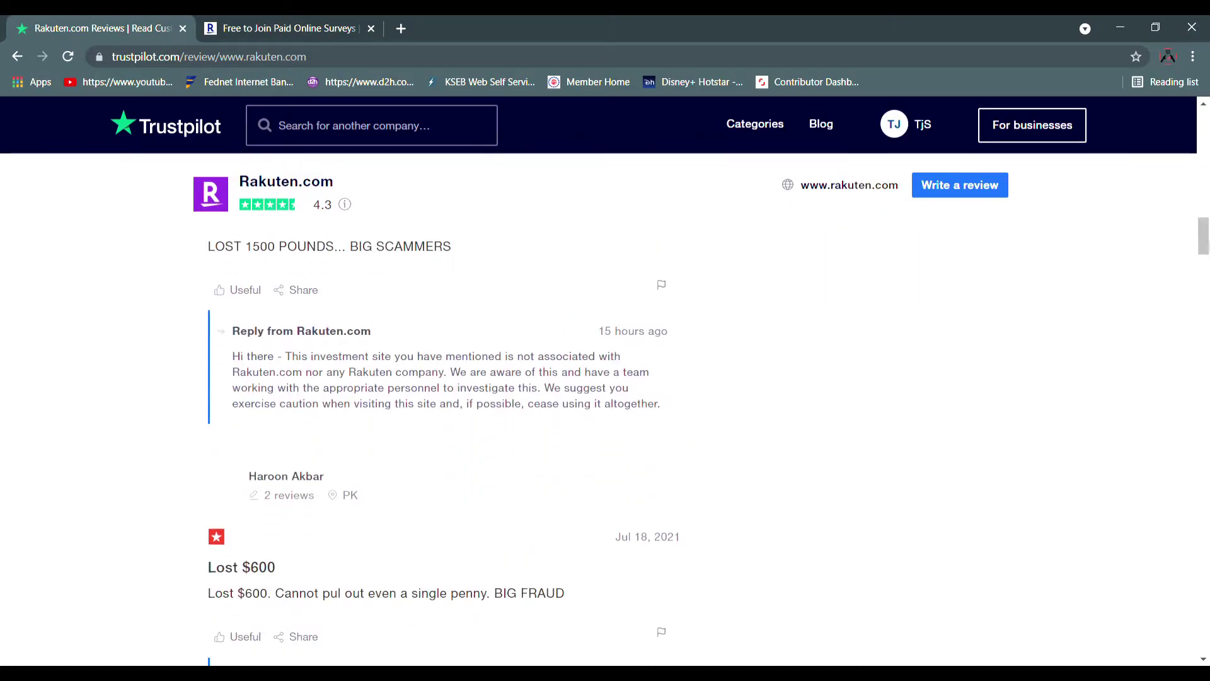
scroll(1203, 160, down, 8)
scroll(1204, 160, down, 12)
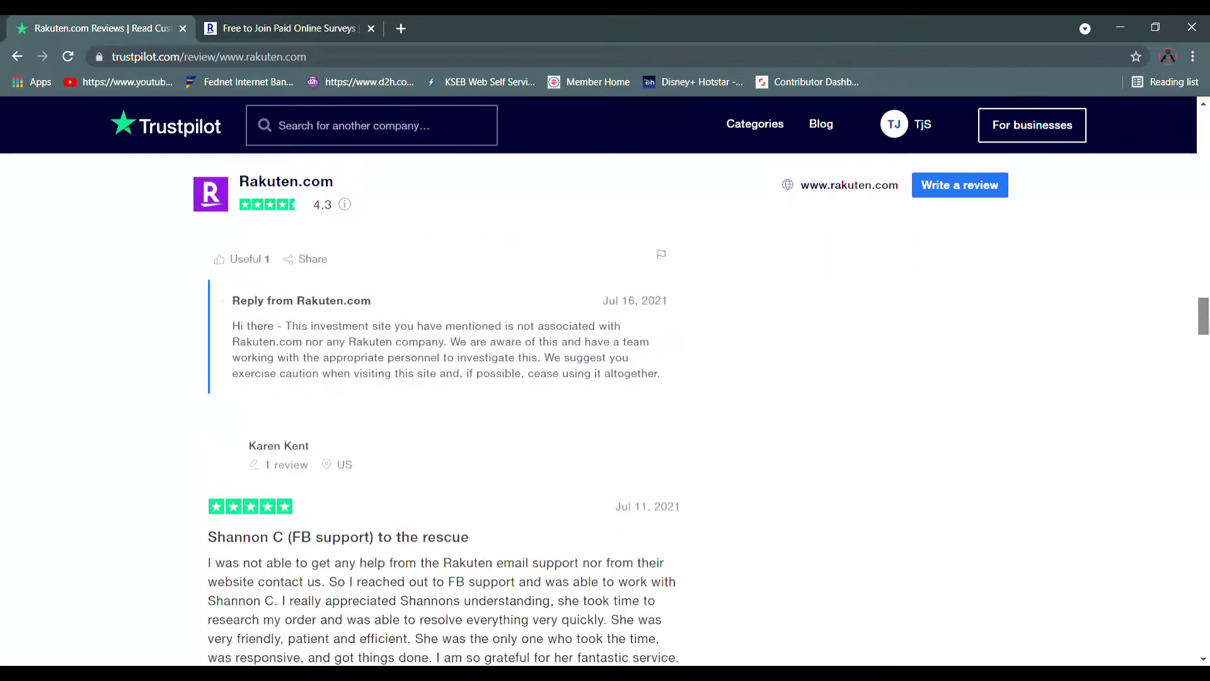
scroll(605, 410, down, 15)
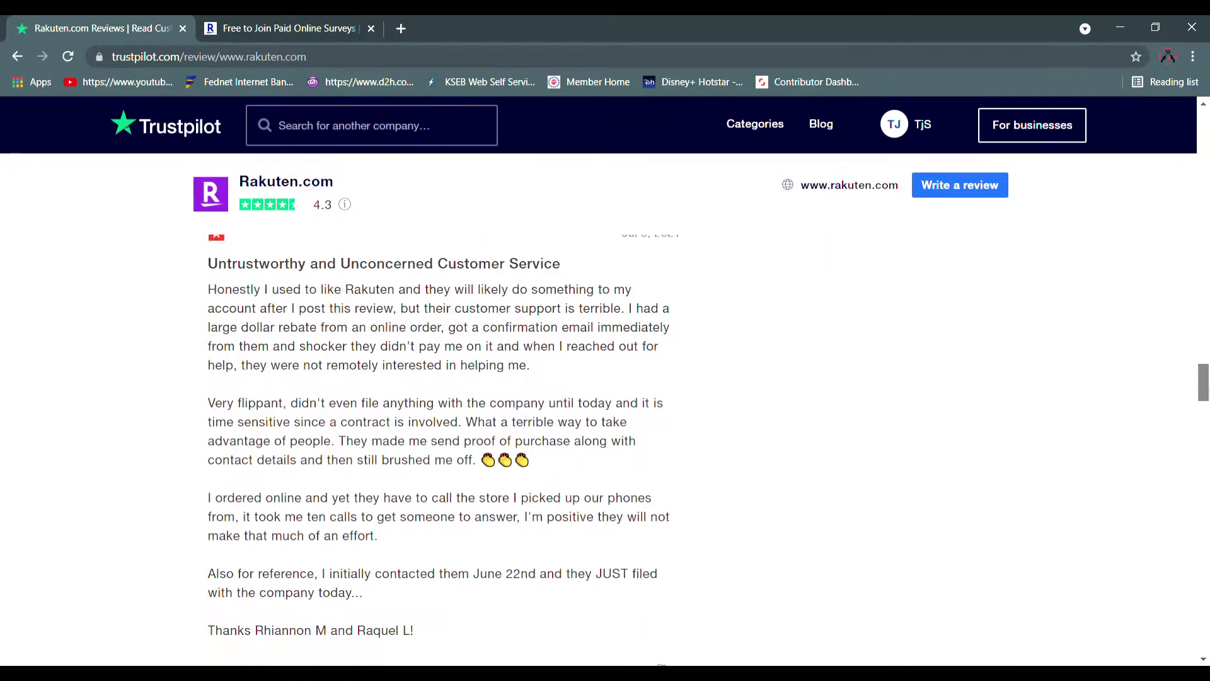
scroll(605, 409, down, 12)
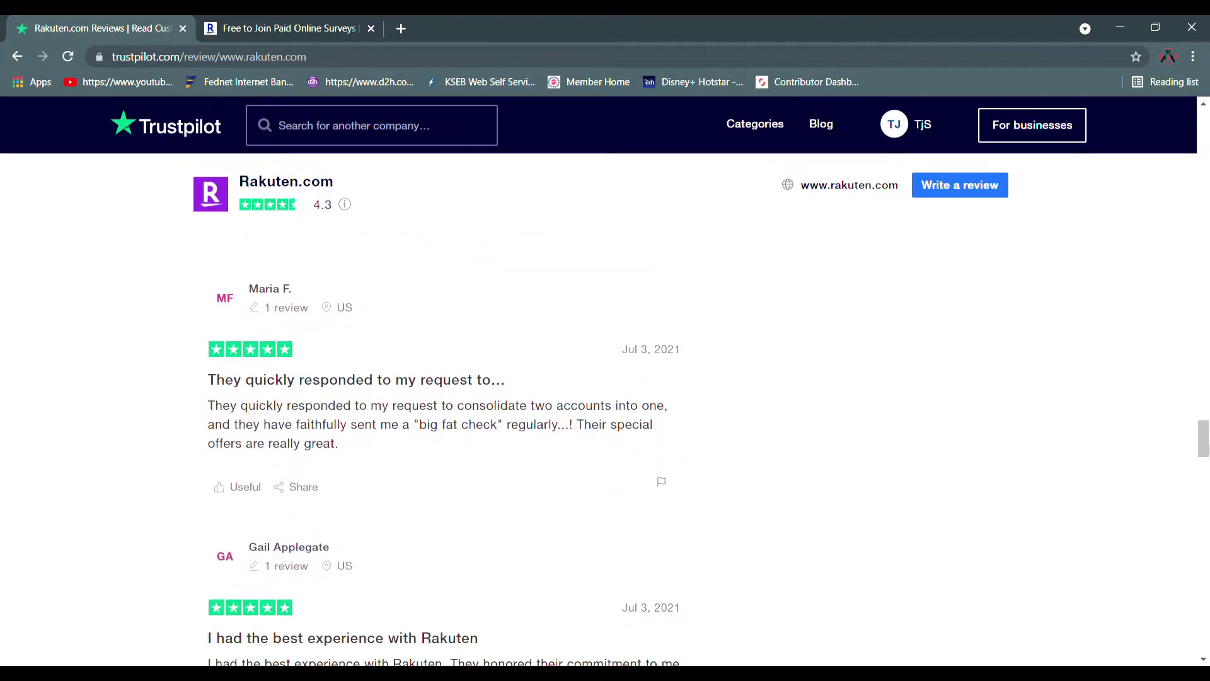
scroll(605, 410, down, 10)
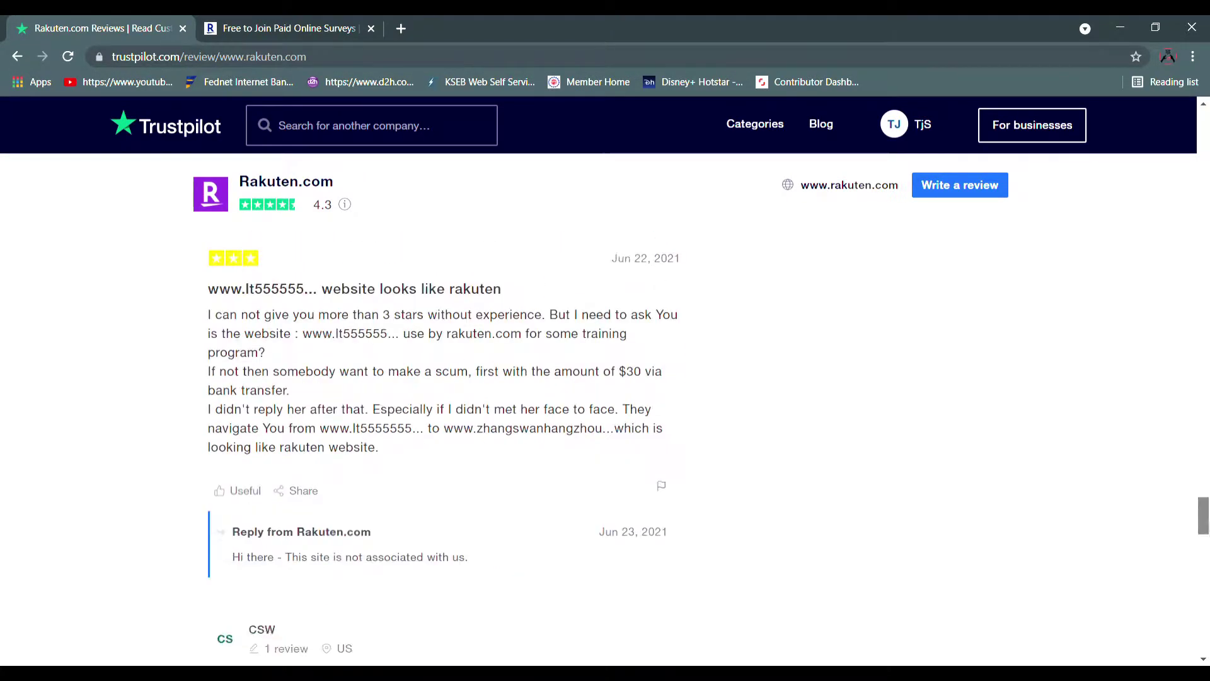
key(Home)
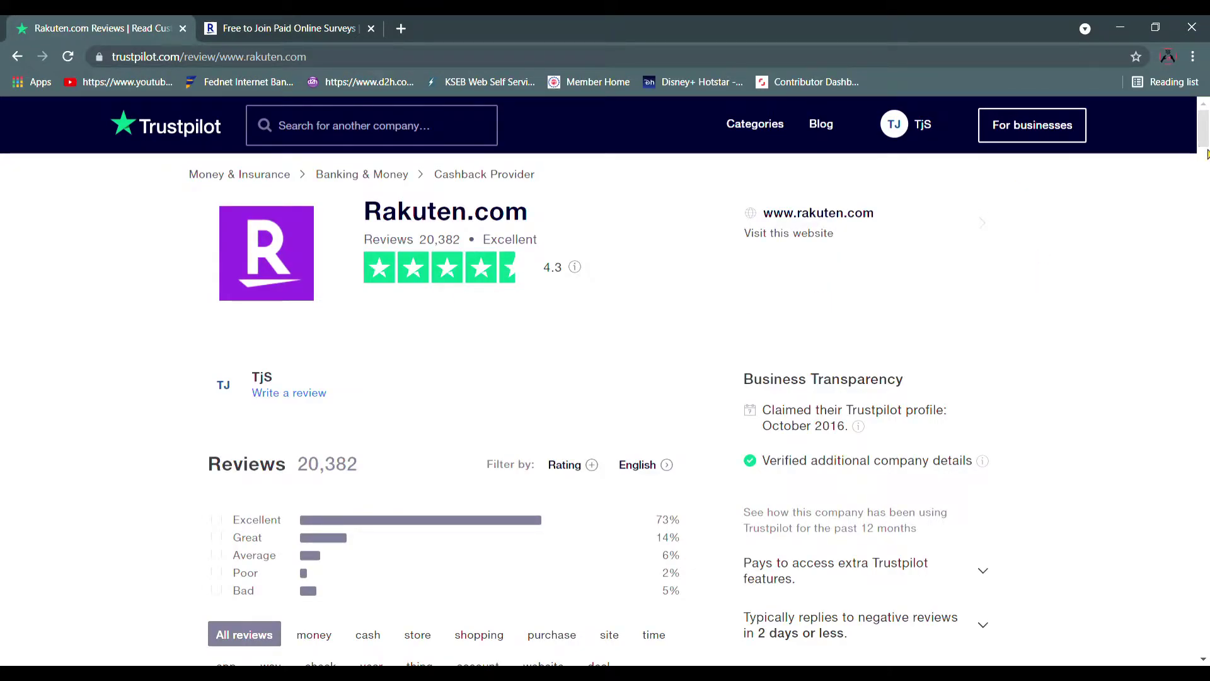
key(ctrl+w)
drag(1205, 214, 1205, 288)
Step: Scroll through the Rakuten Insight homepage overview and view the New User Guide
scroll(658, 378, down, 4)
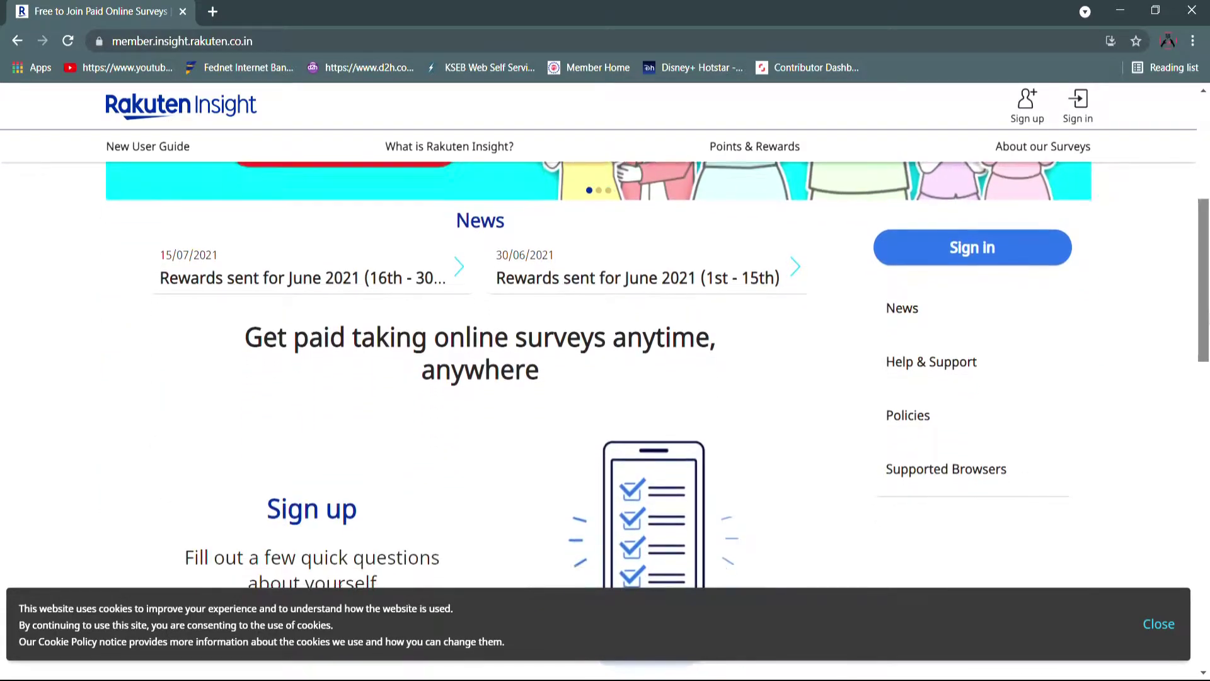
scroll(605, 379, down, 5)
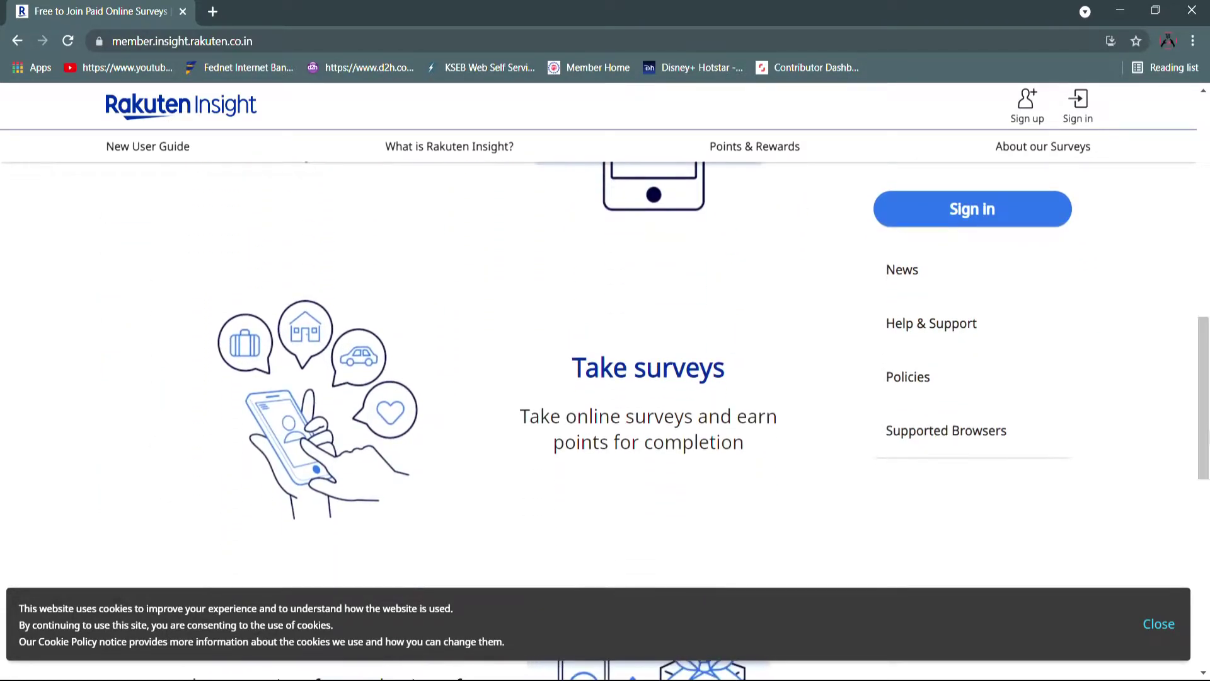
scroll(605, 378, down, 5)
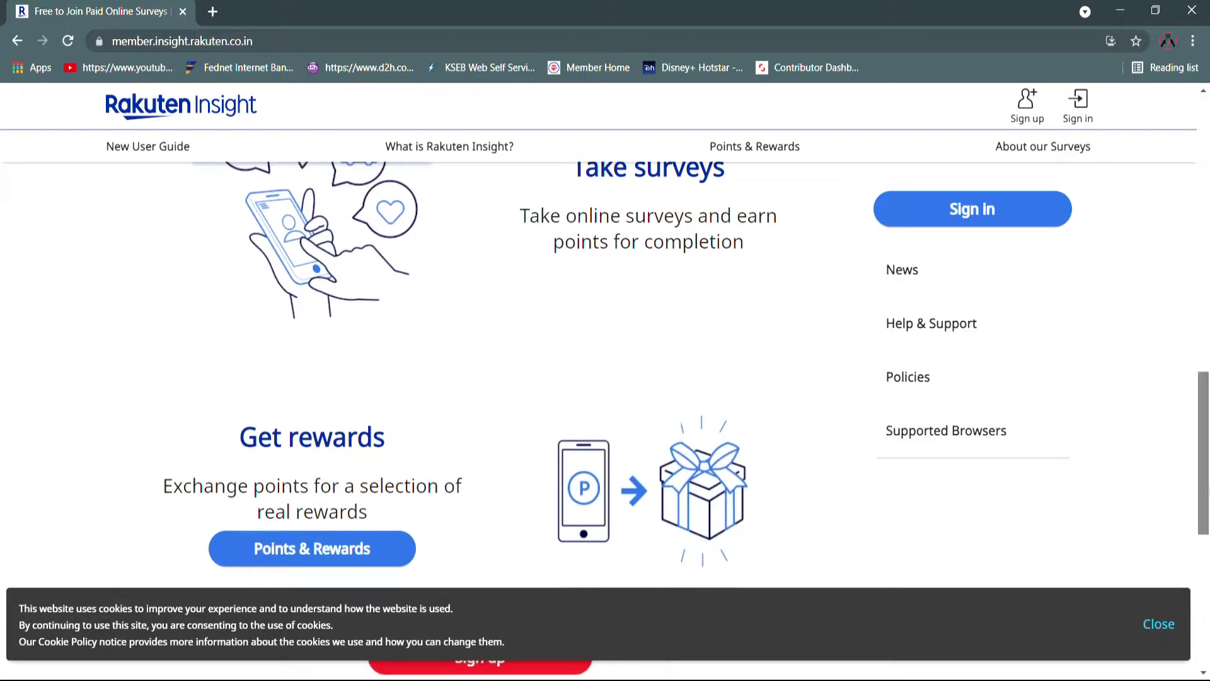
scroll(605, 378, down, 2)
scroll(605, 378, down, 6)
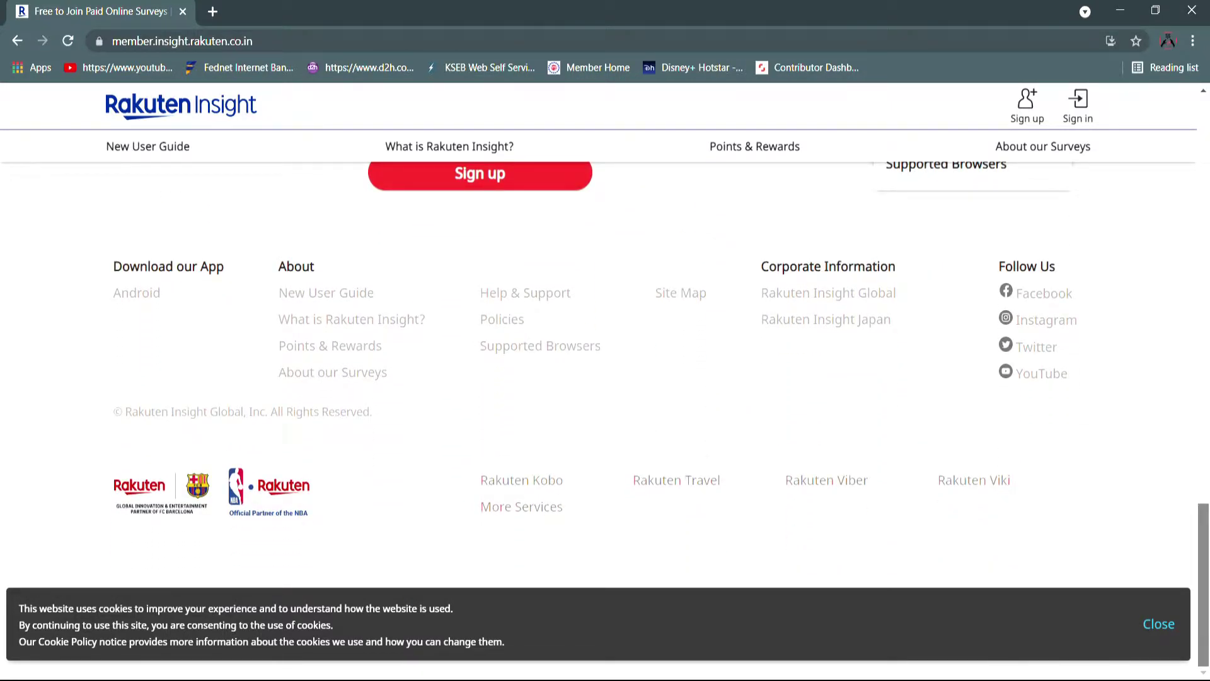
drag(1204, 667, 1196, 371)
click(148, 147)
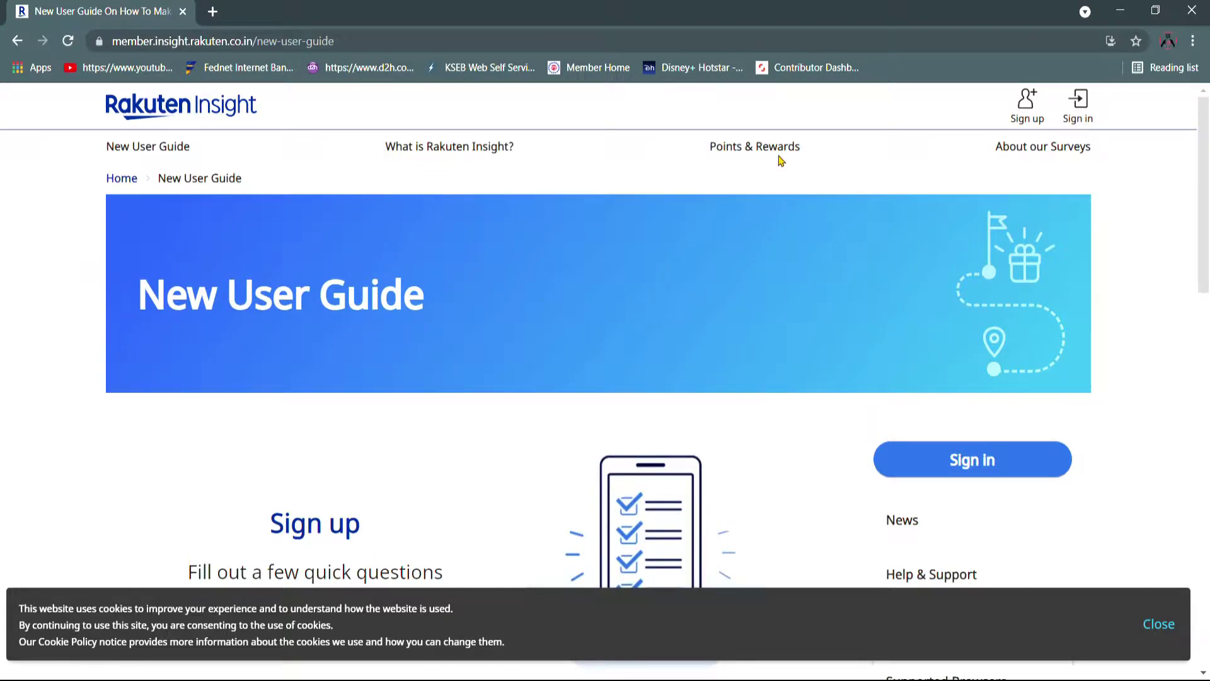
Step: Browse the Points & Rewards page of Paytm, Amazon and Flipkart vouchers from ₹100
click(781, 151)
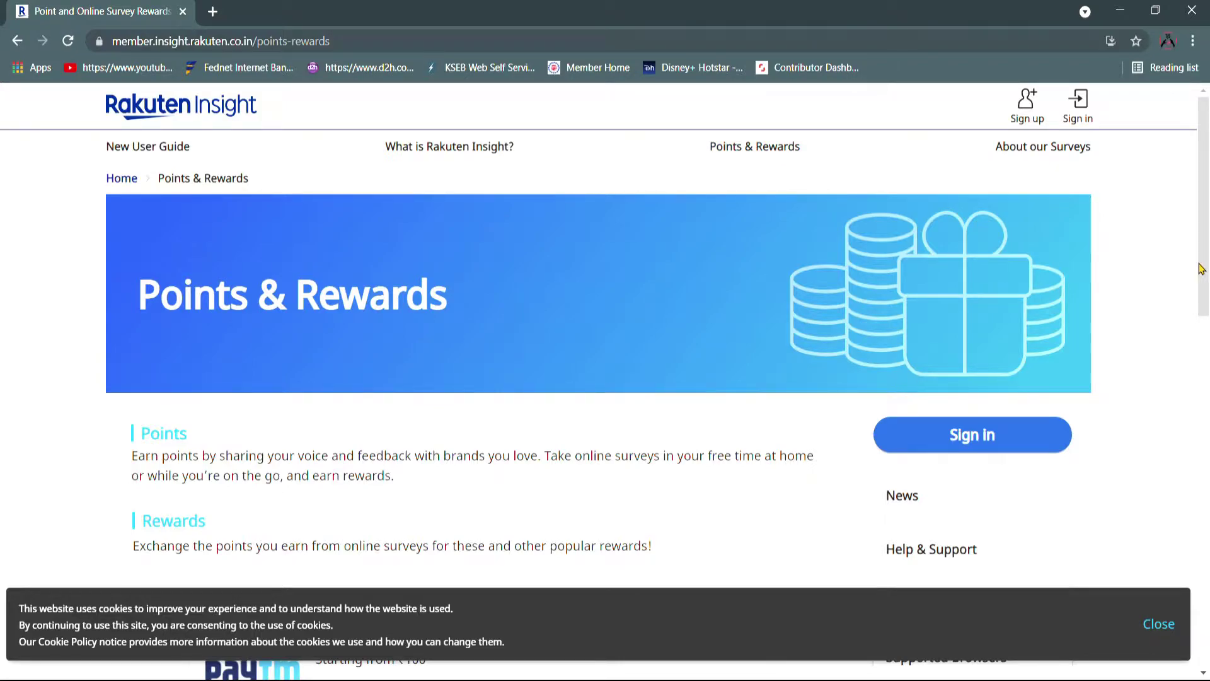
drag(1200, 269, 1202, 427)
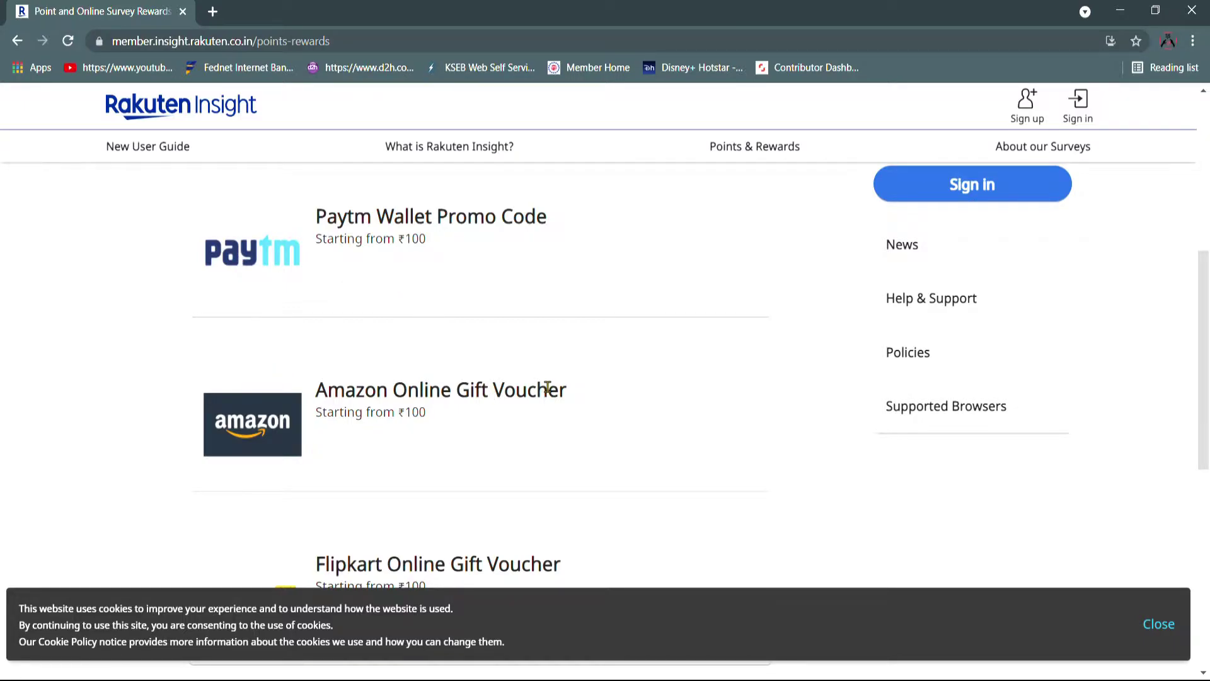
drag(1203, 320, 1208, 518)
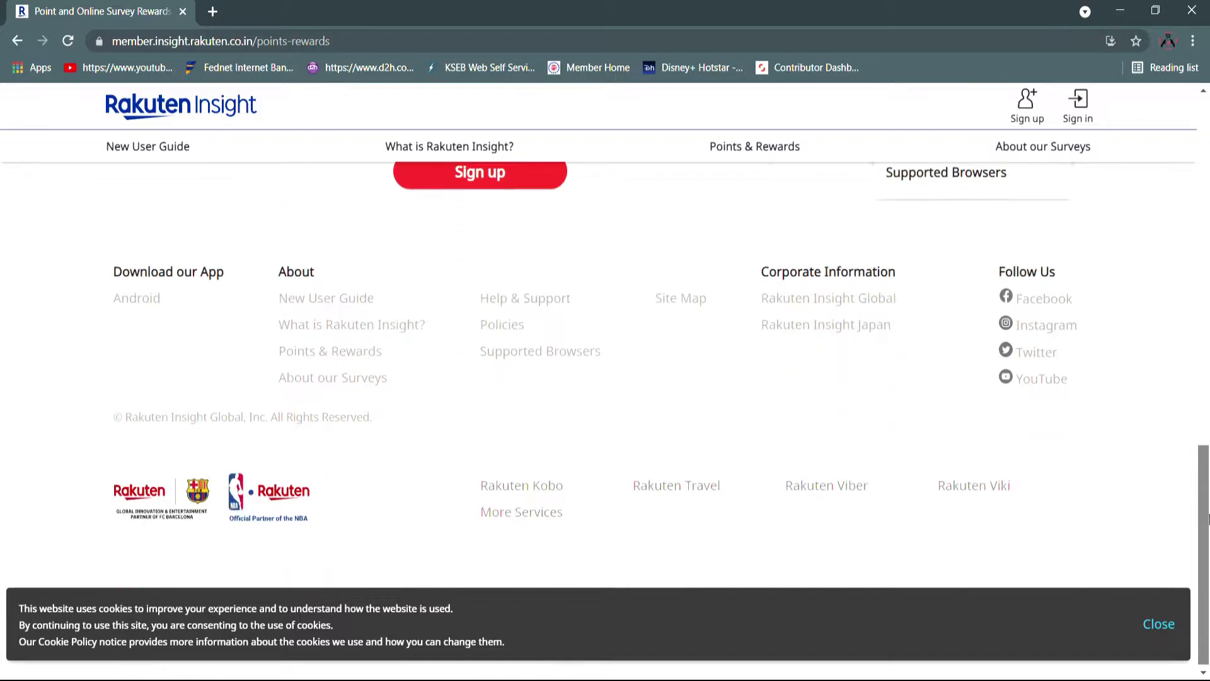
key(Home)
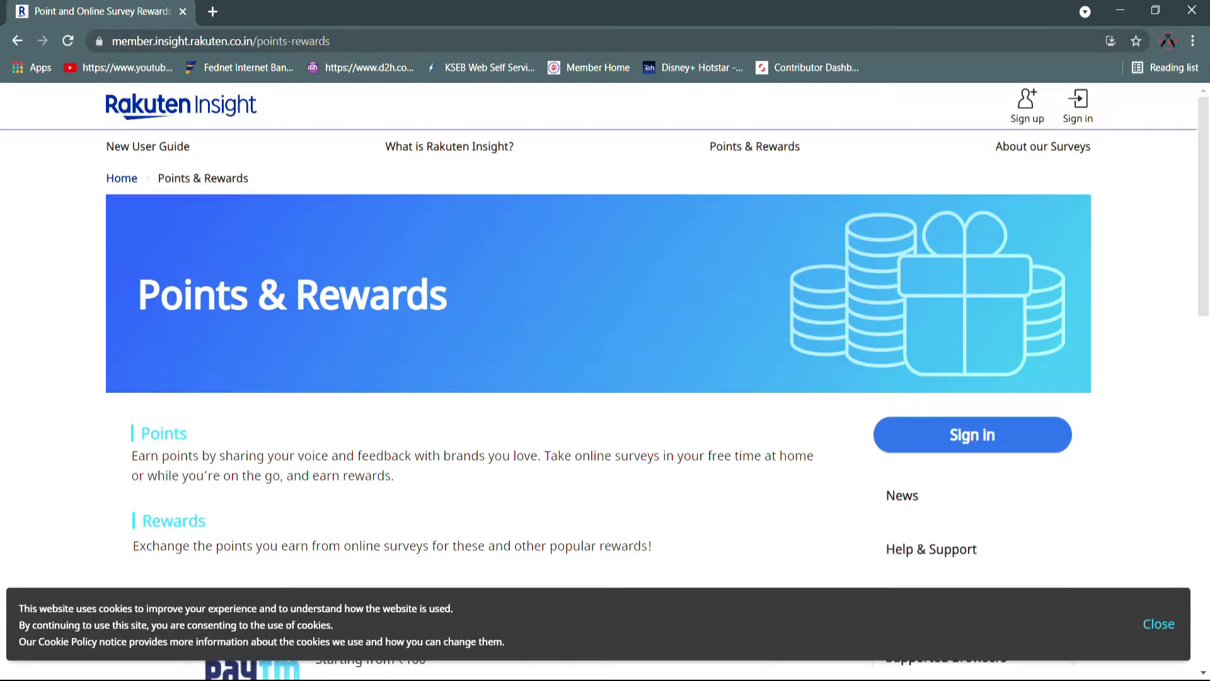
Step: Start registering a new Rakuten Insight account and dismiss the cookie notice
click(1024, 120)
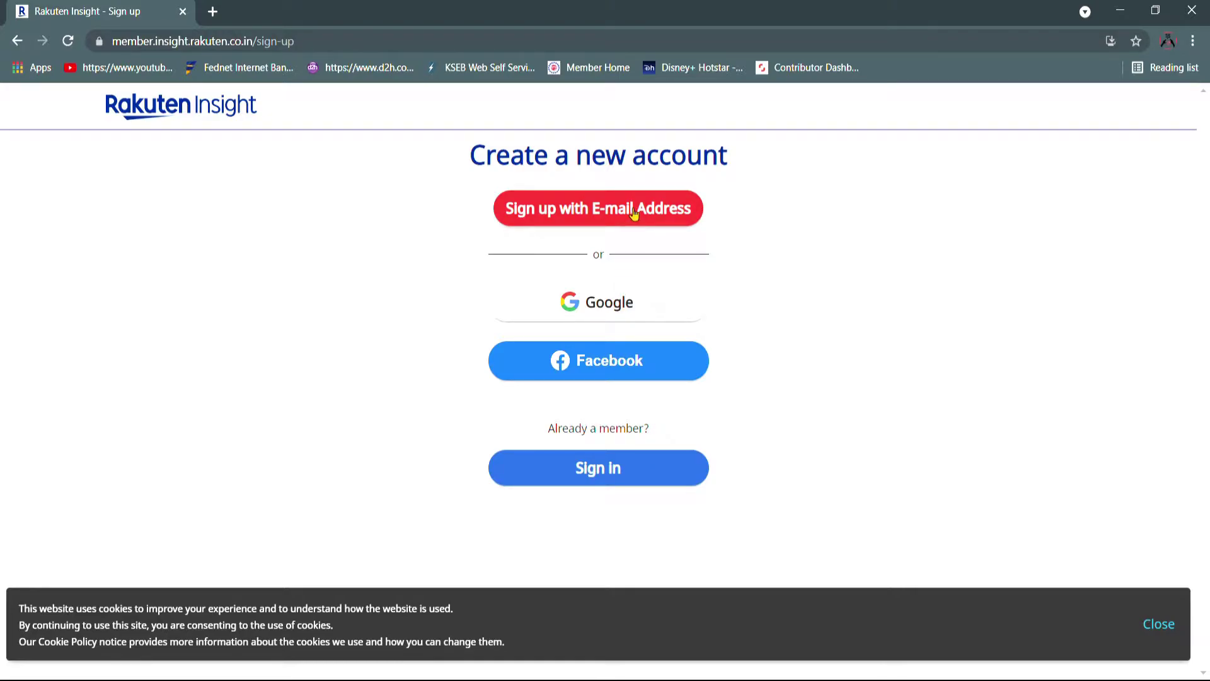
click(606, 313)
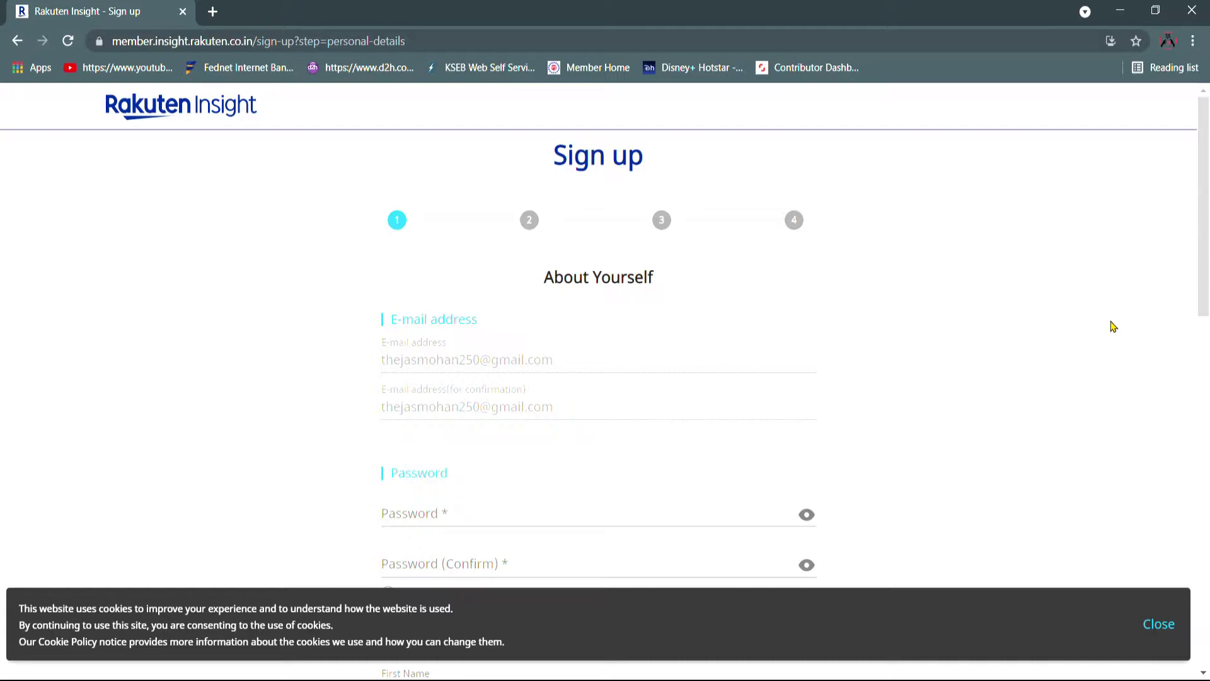
scroll(1198, 309, down, 1)
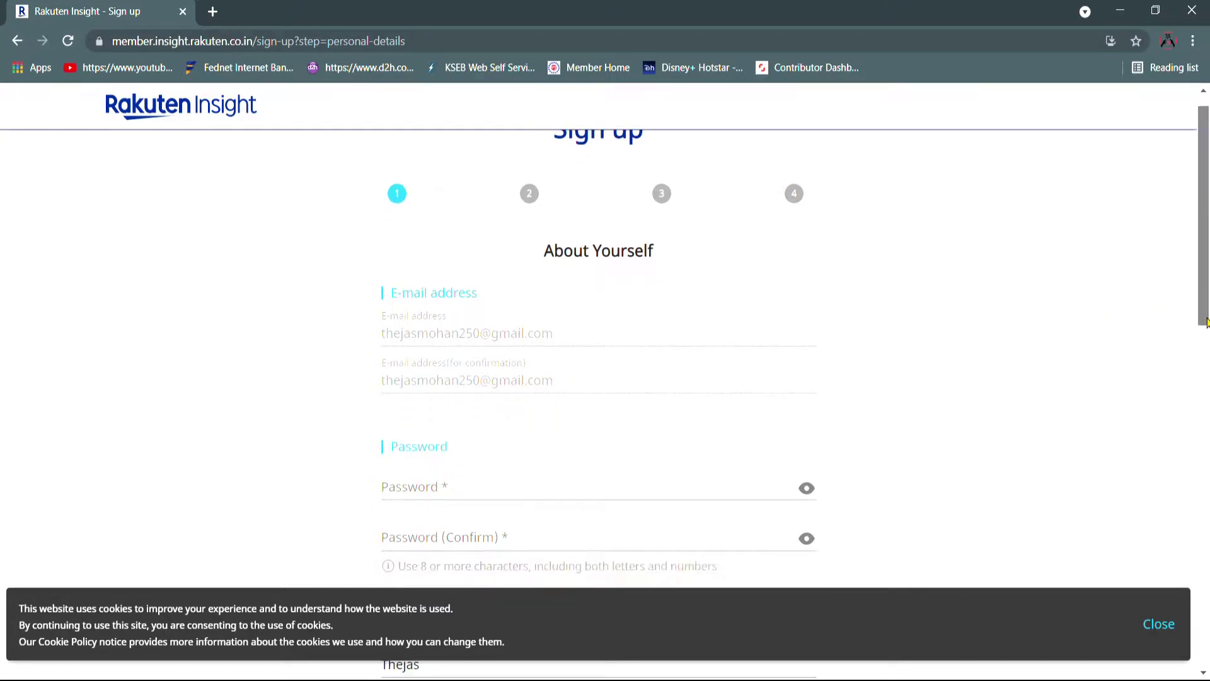
click(1174, 627)
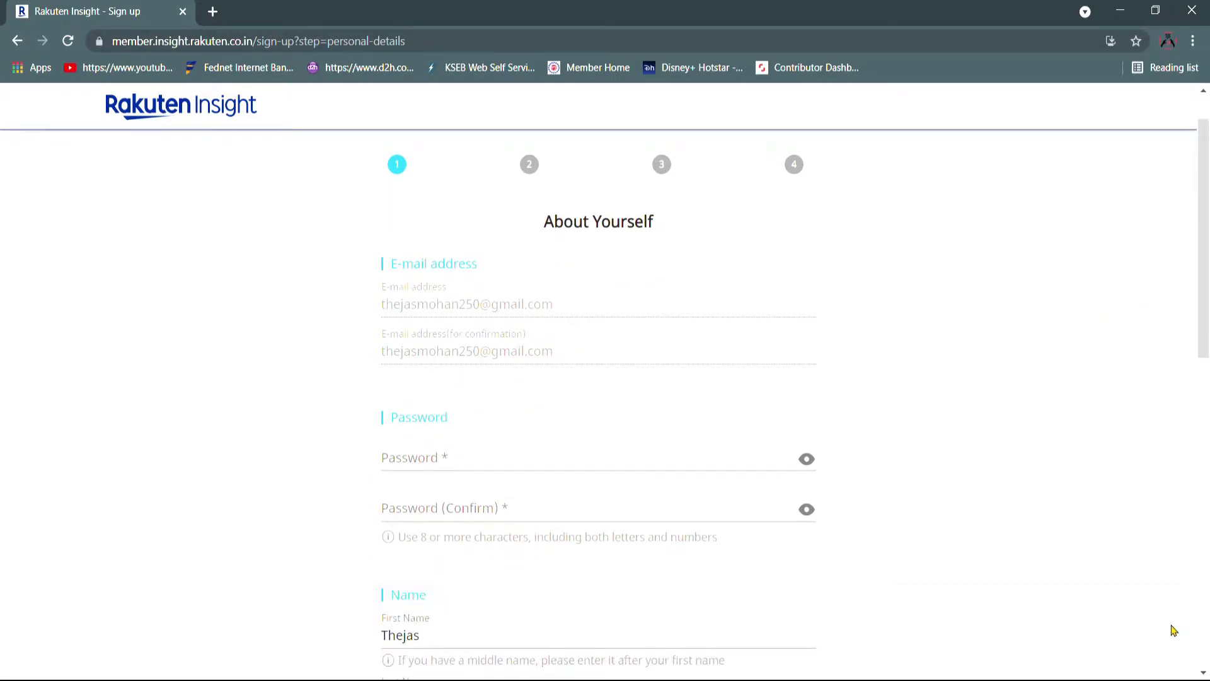
Step: Enter and confirm the account password, fill in the birth year and other details, and submit
click(575, 465)
key(ctrl+v)
key(Tab)
key(ctrl+v)
scroll(575, 464, down, 3)
scroll(515, 366, down, 4)
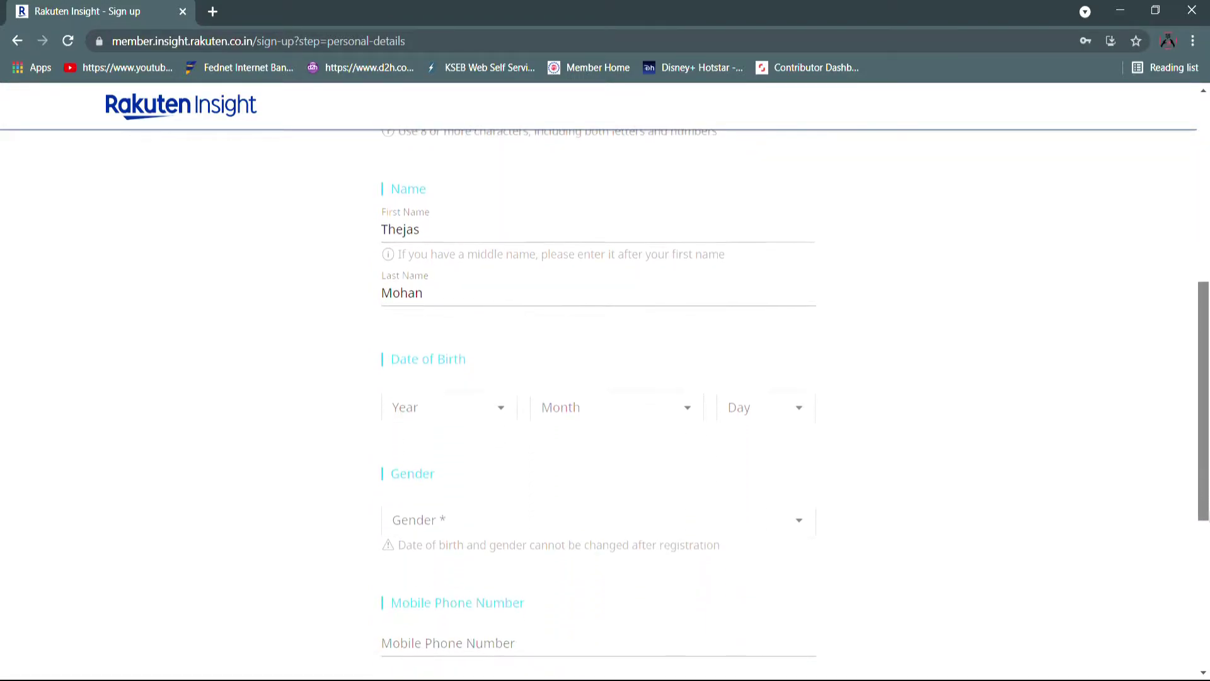
click(500, 406)
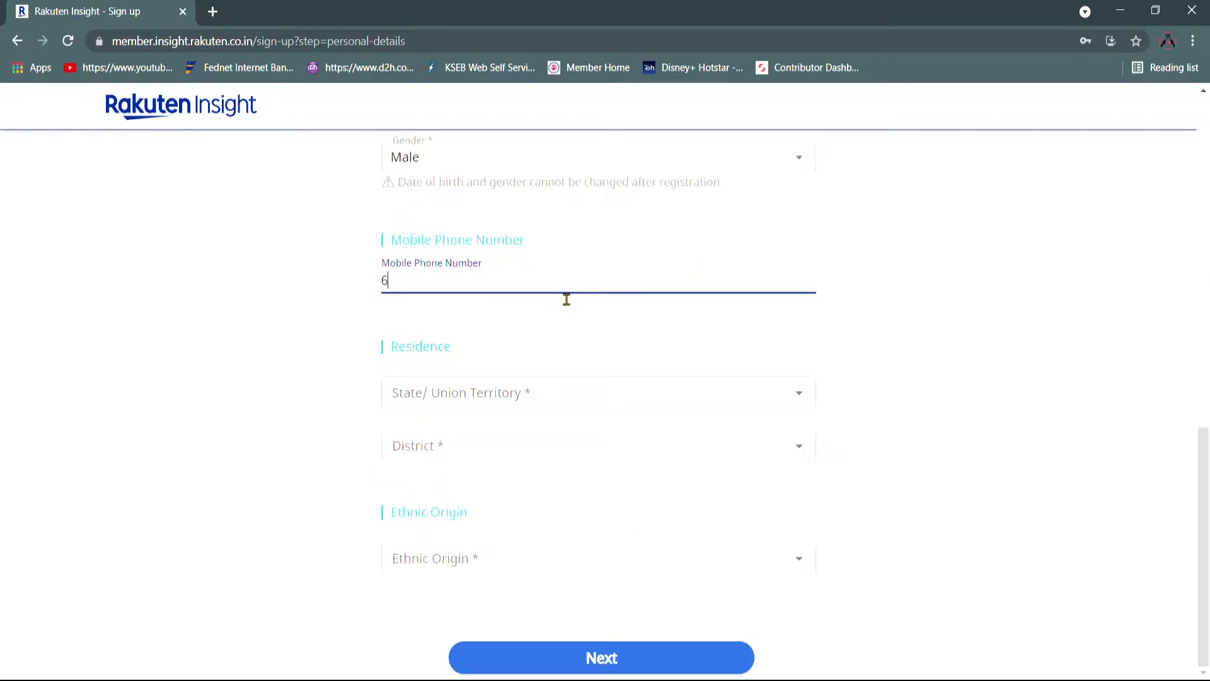
text(95052378)
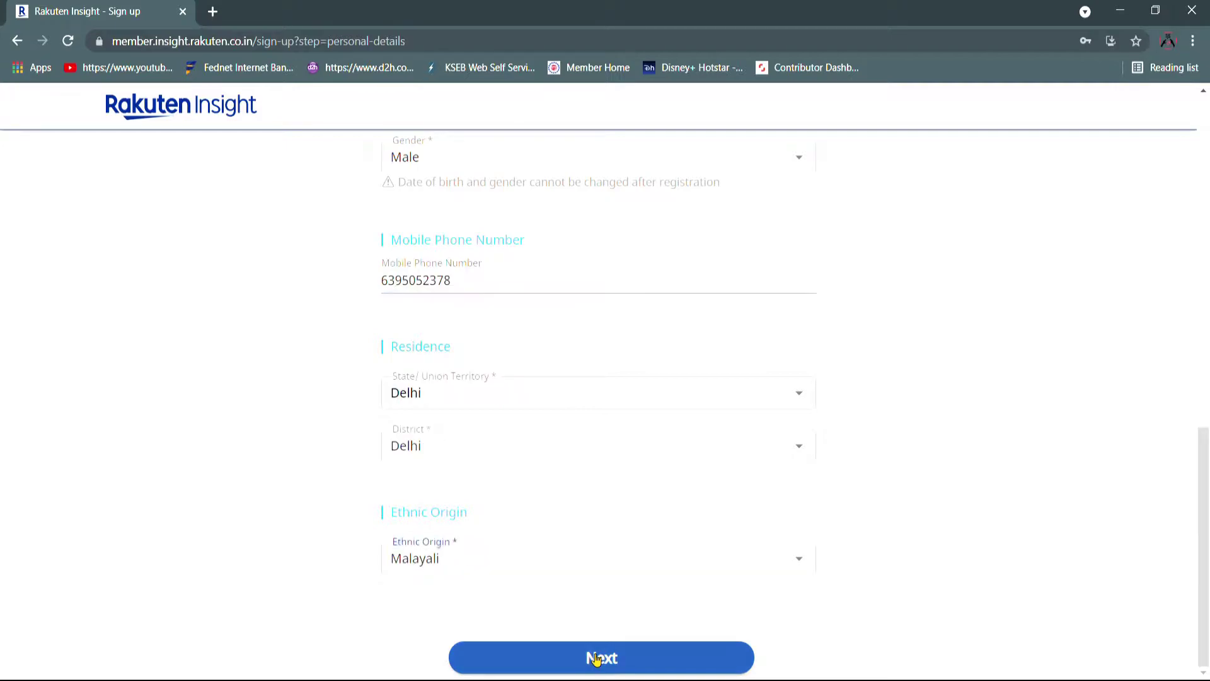
click(590, 657)
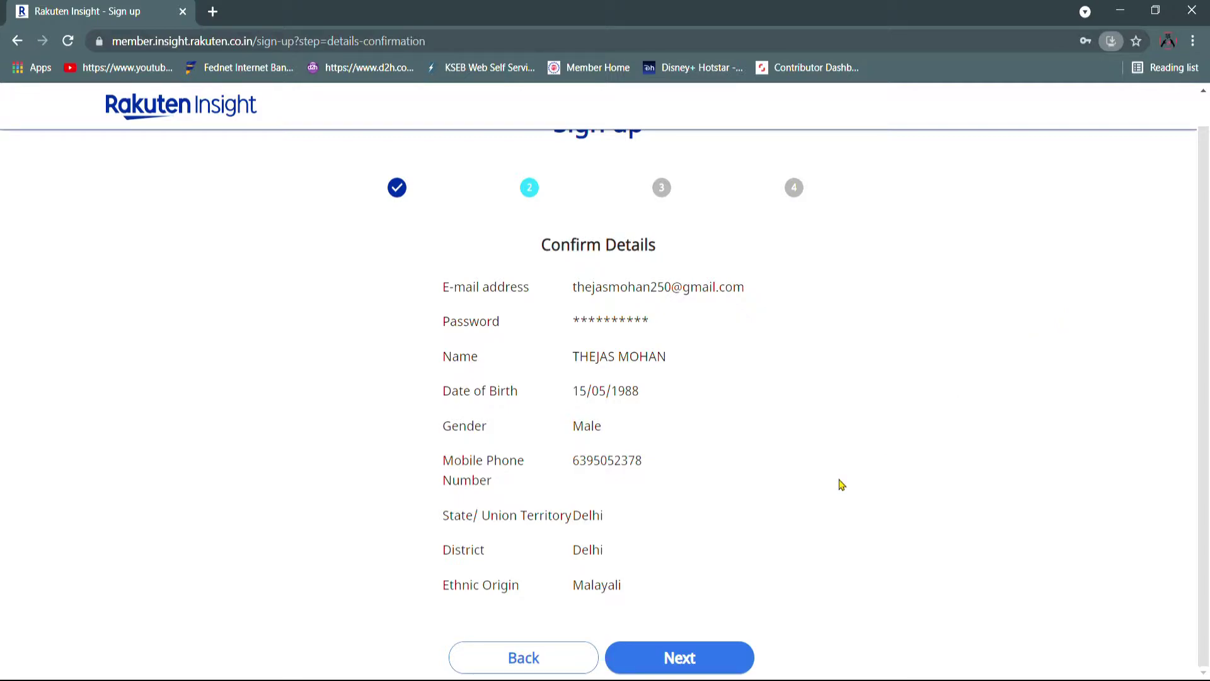
Step: Accept the confirmed details and read through the Member Agreement
click(710, 658)
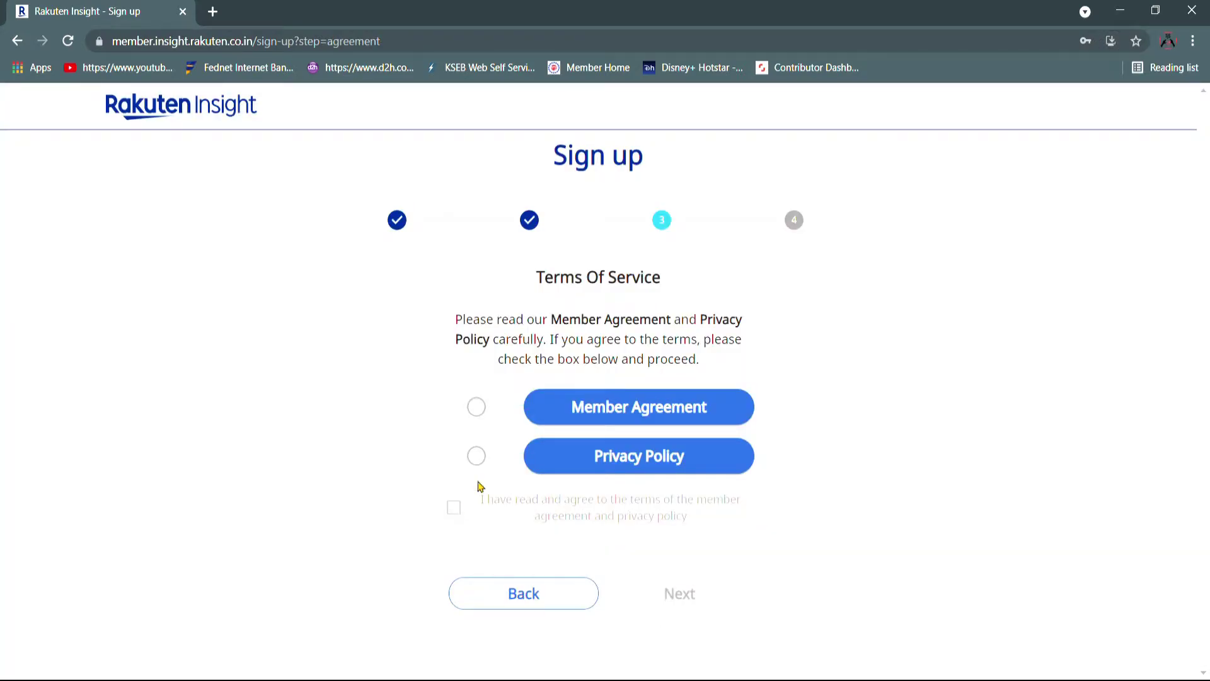
click(625, 404)
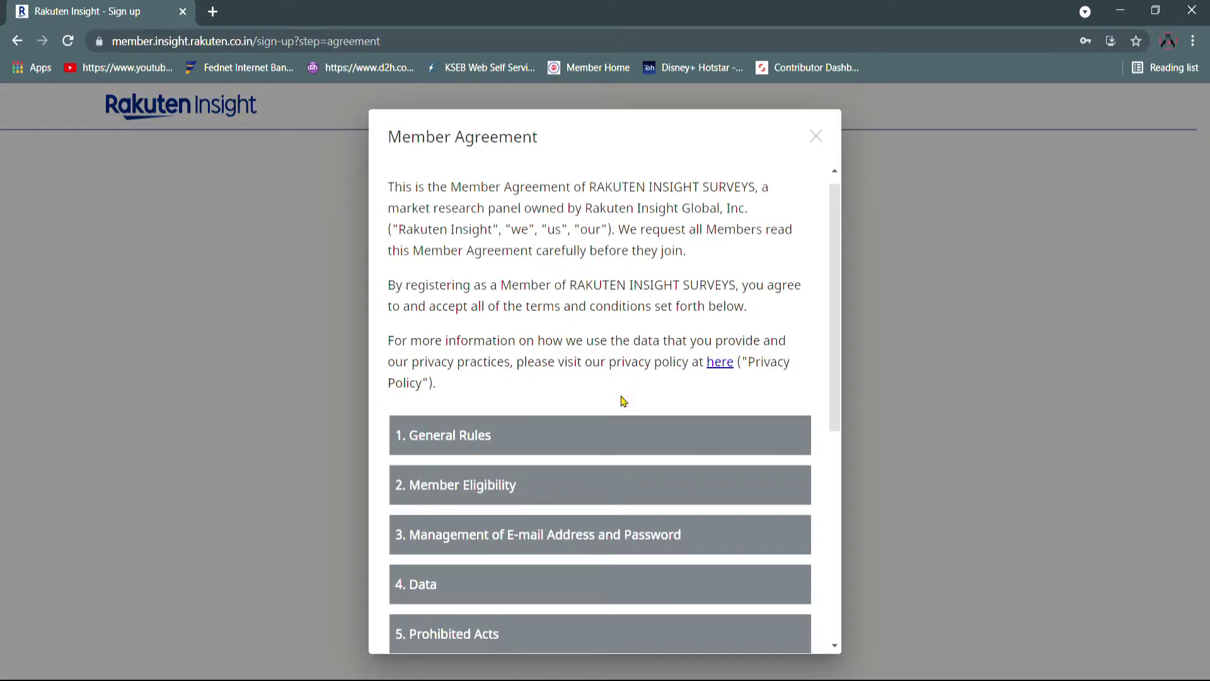
drag(831, 347, 826, 649)
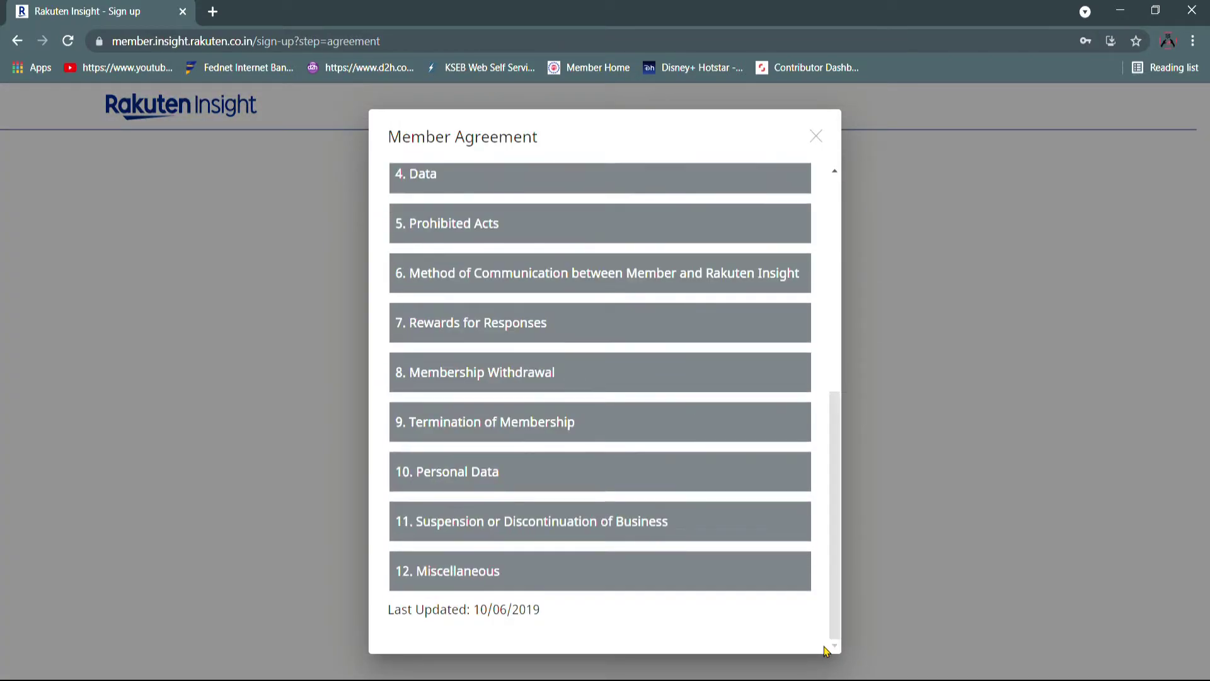
click(817, 139)
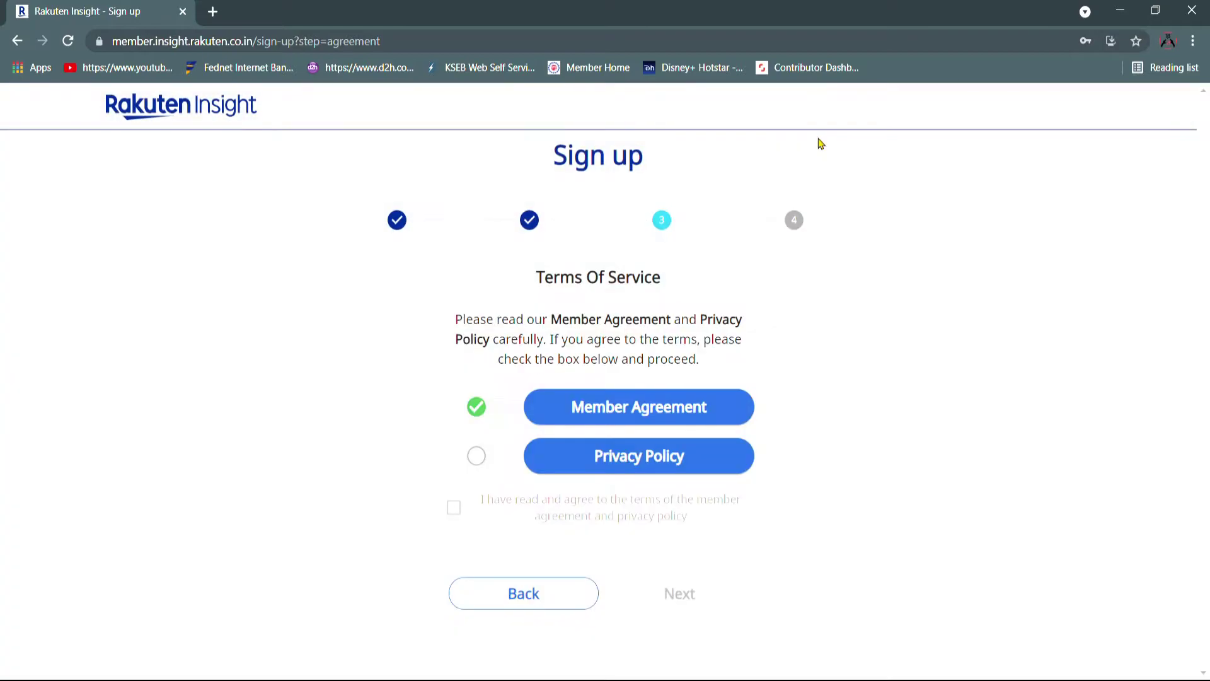
Step: Read the Privacy Policy, agree to both terms, and continue to email verification
click(601, 457)
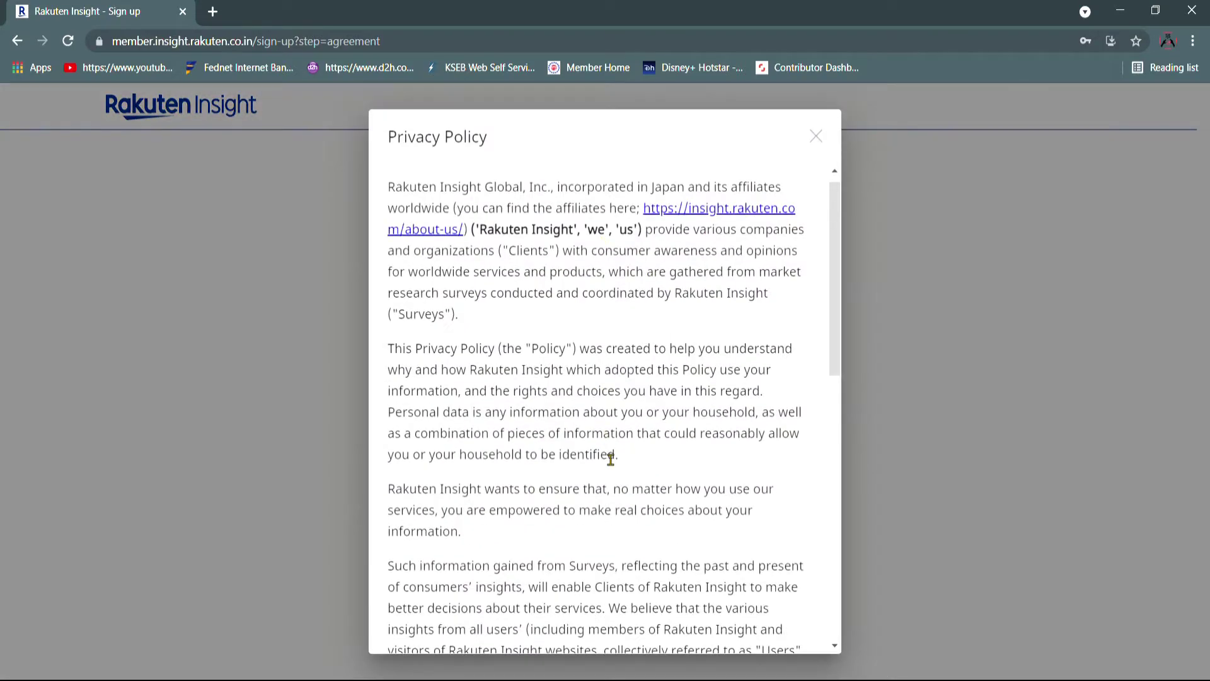
drag(833, 317, 823, 619)
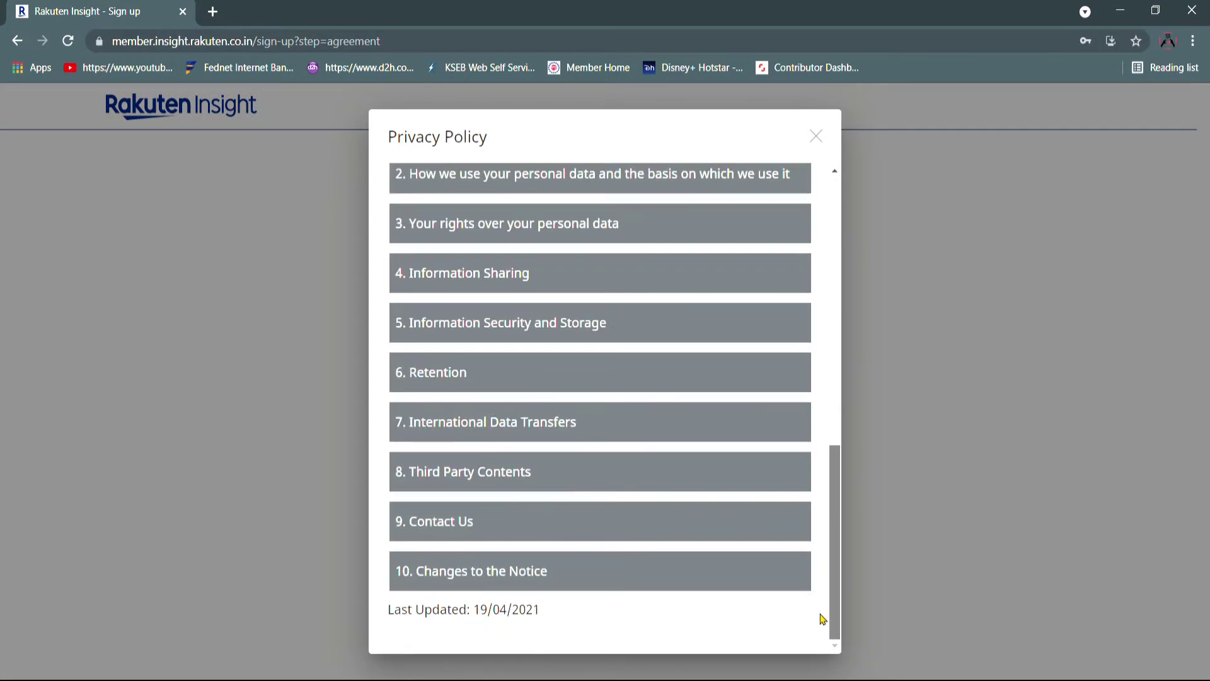
click(818, 137)
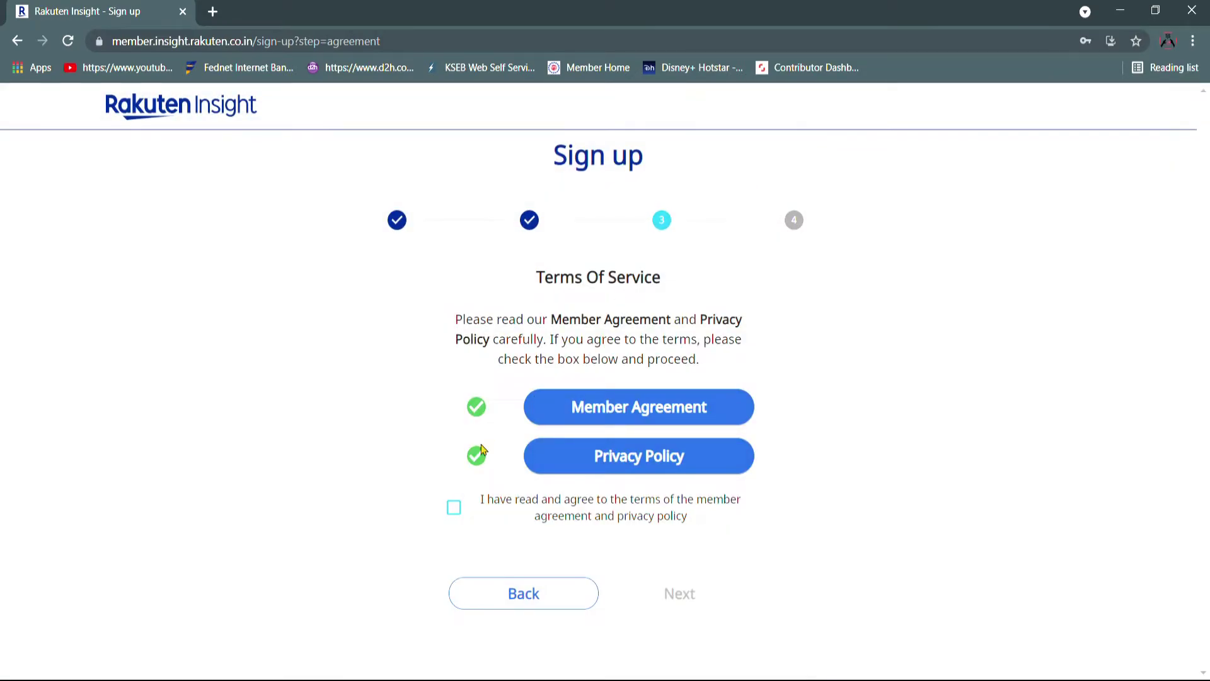
click(454, 506)
click(691, 606)
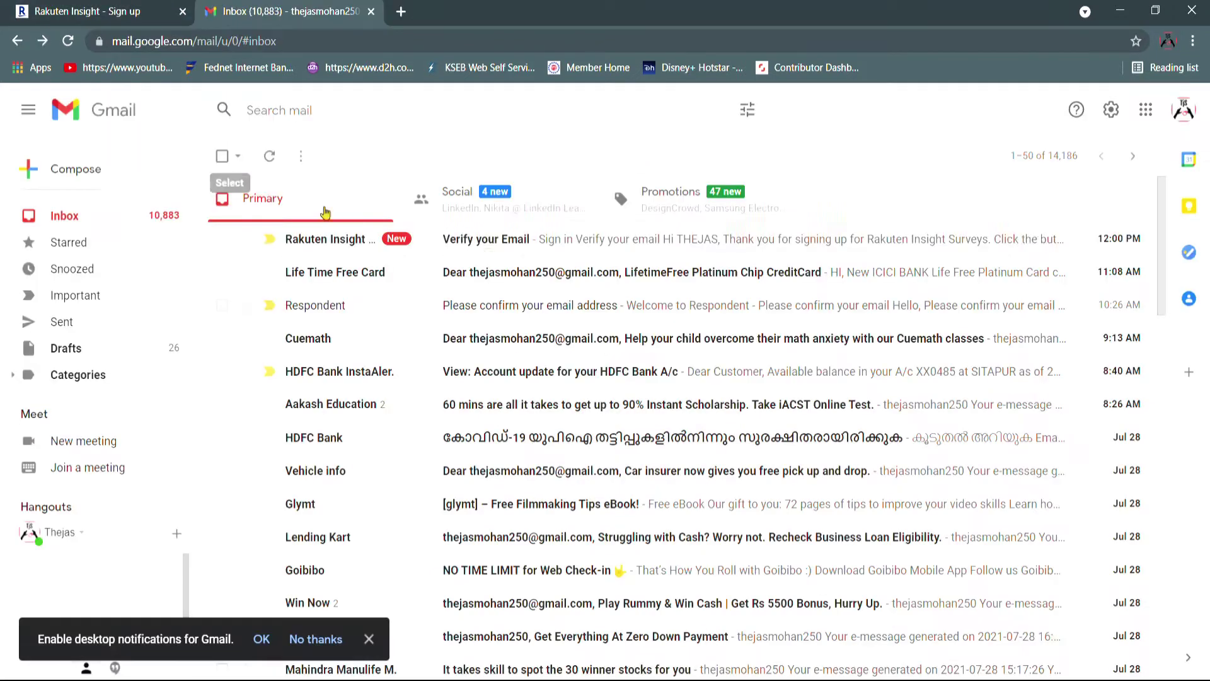
Step: Open Rakuten Insight's 'Verify your Email' message in the Gmail Primary inbox
click(505, 245)
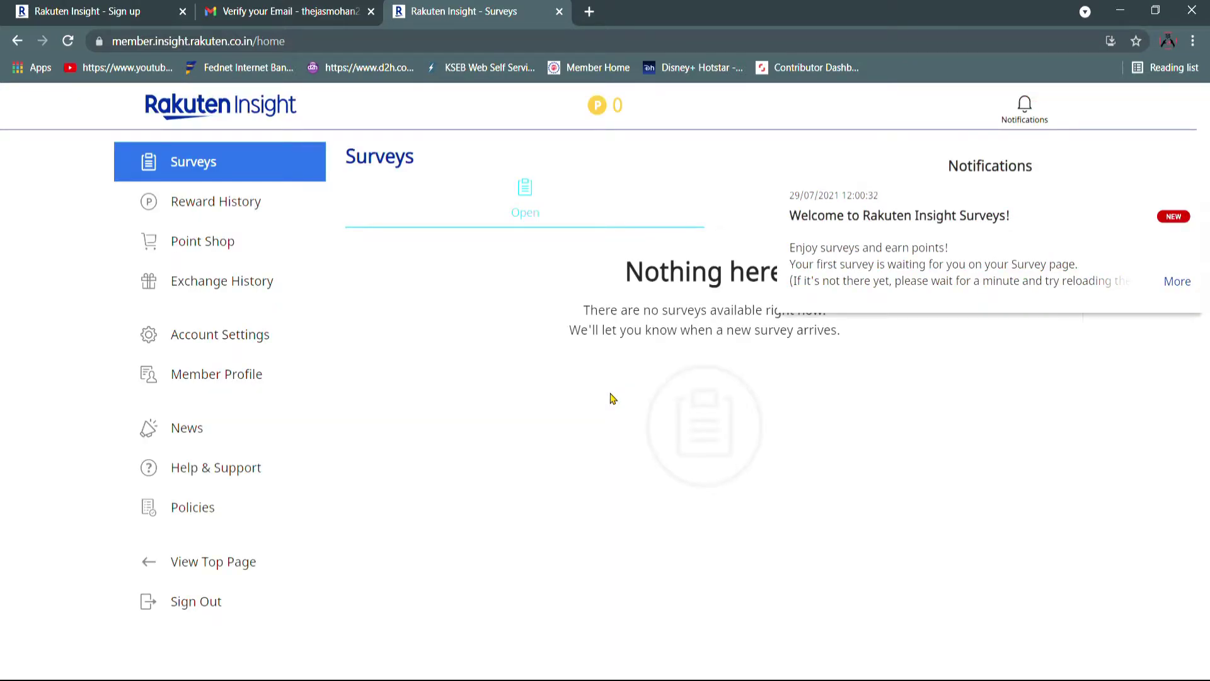
Step: Read and dismiss the welcome notification, then view the Reward History showing 0 points
click(1177, 282)
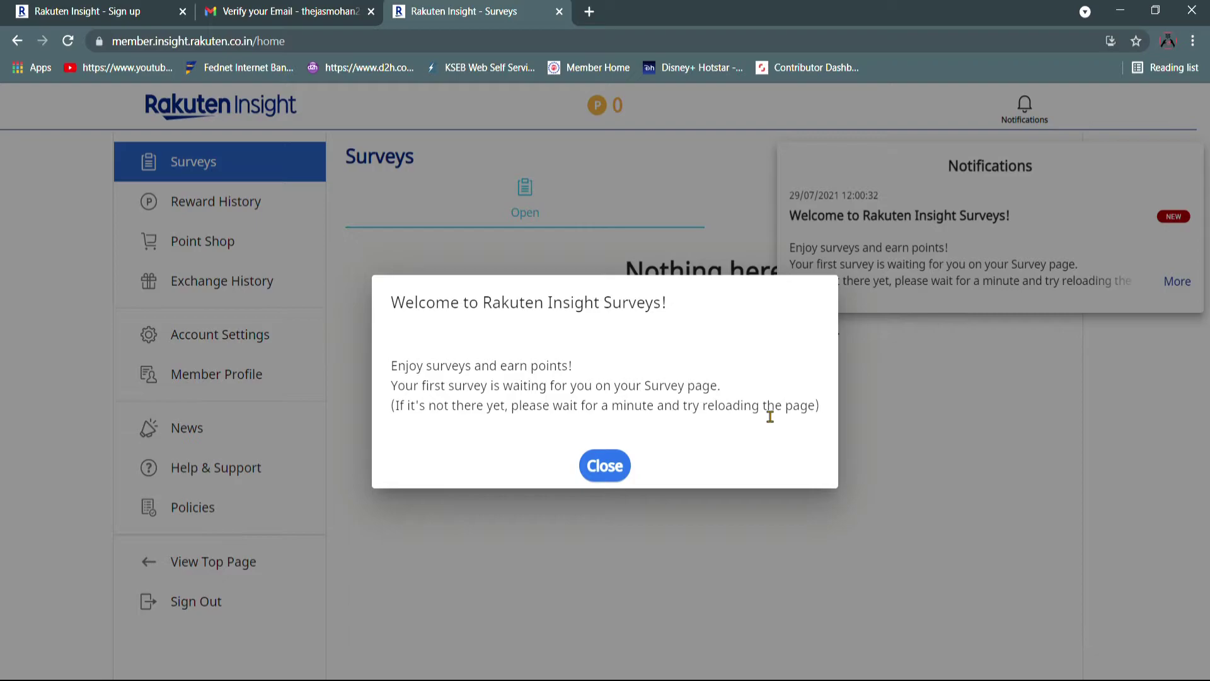
click(596, 466)
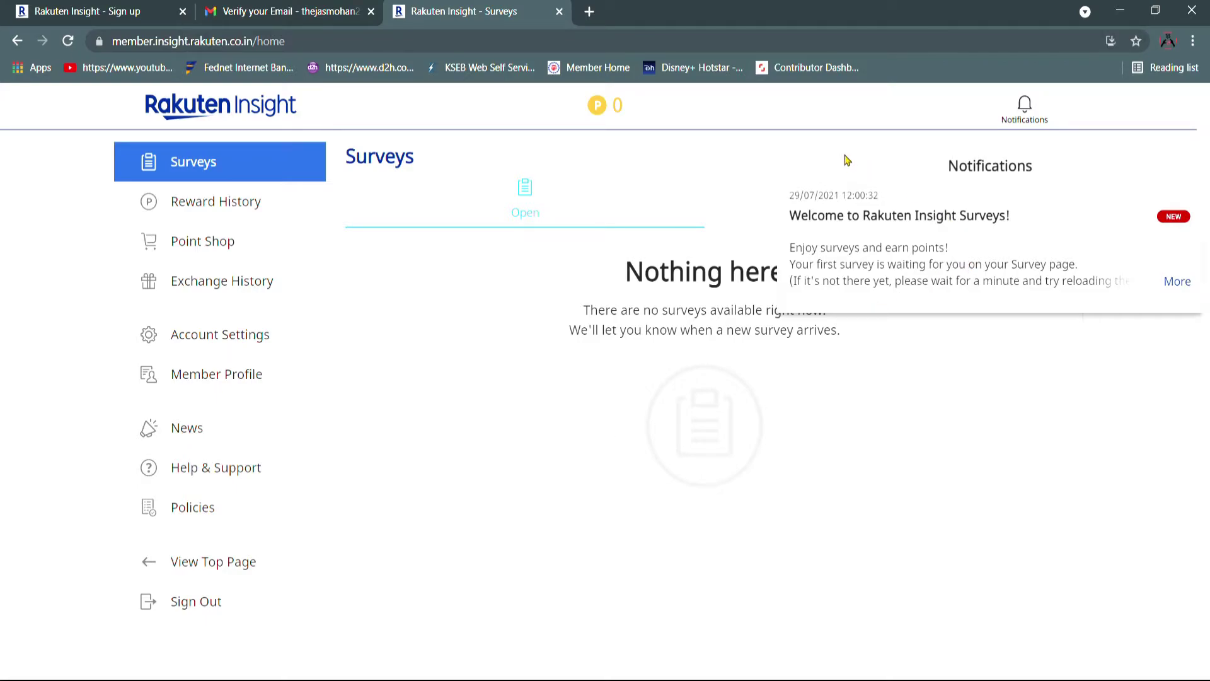
click(884, 208)
click(261, 210)
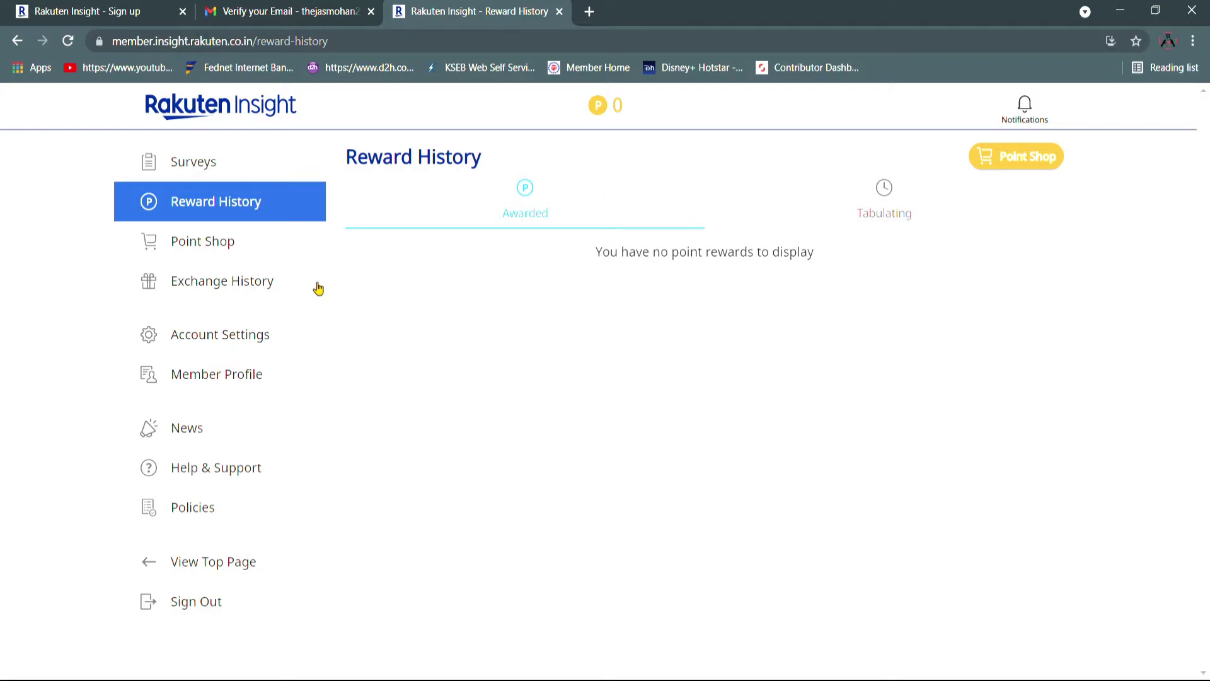
Step: Browse the Point Shop reward items, then view the Member Profile at 0/4 complete
click(246, 241)
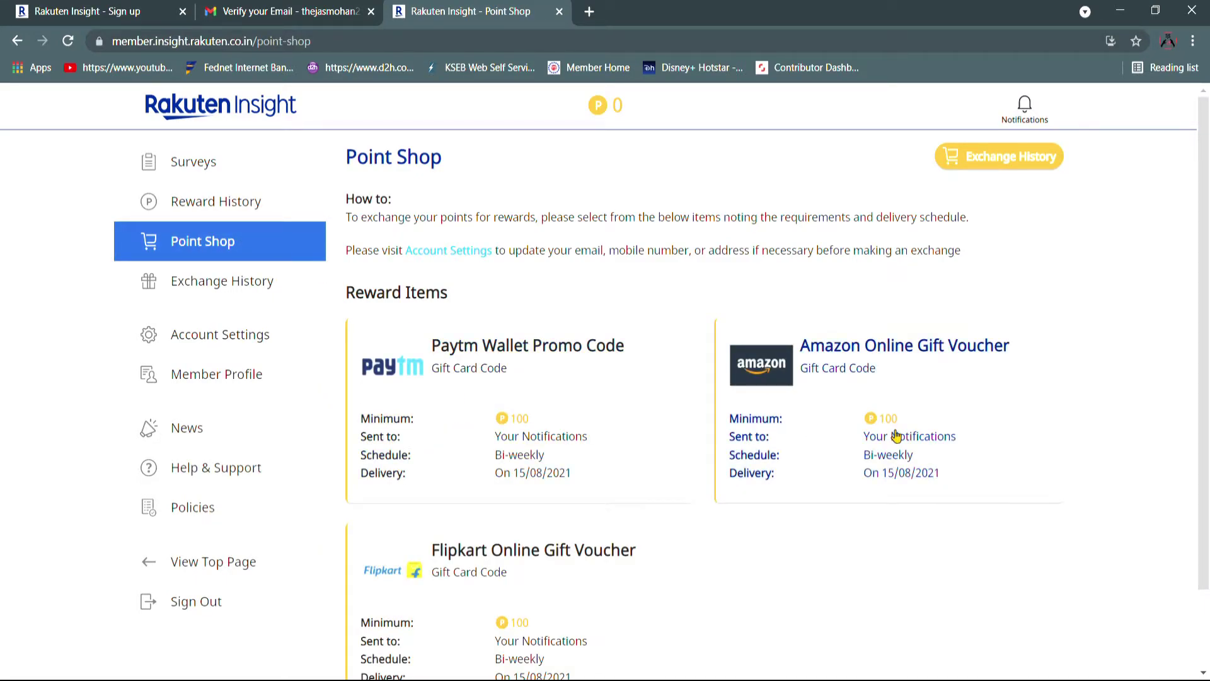
drag(1204, 378, 1204, 455)
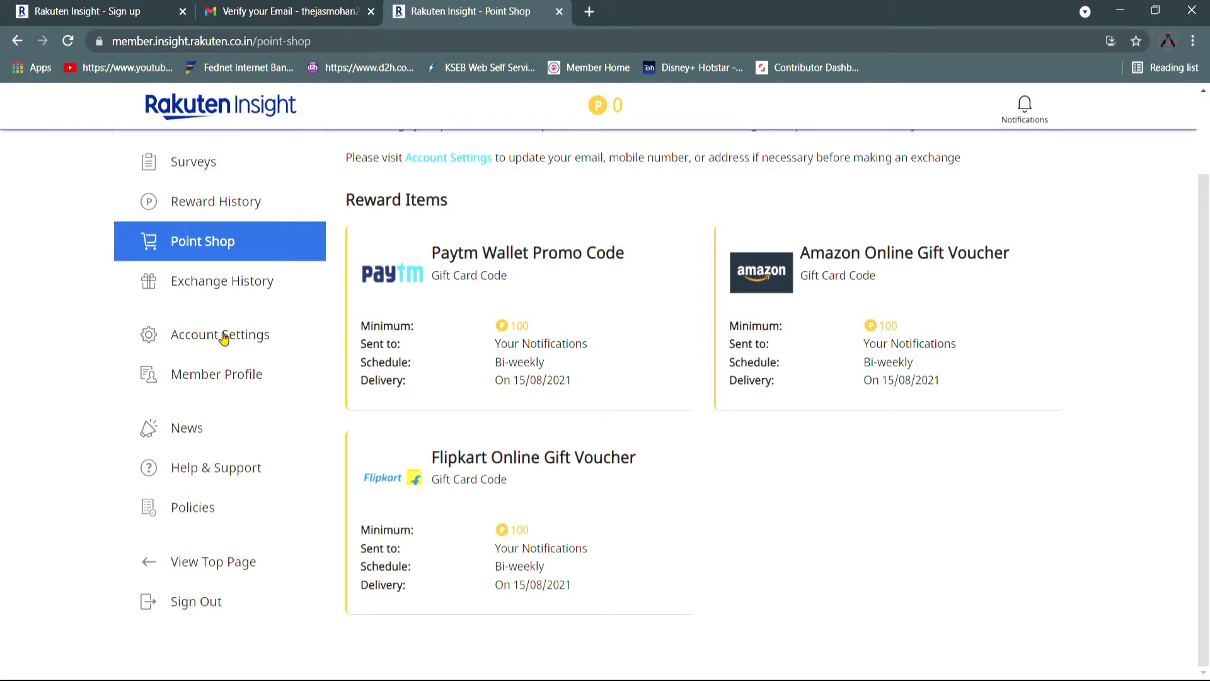
click(224, 386)
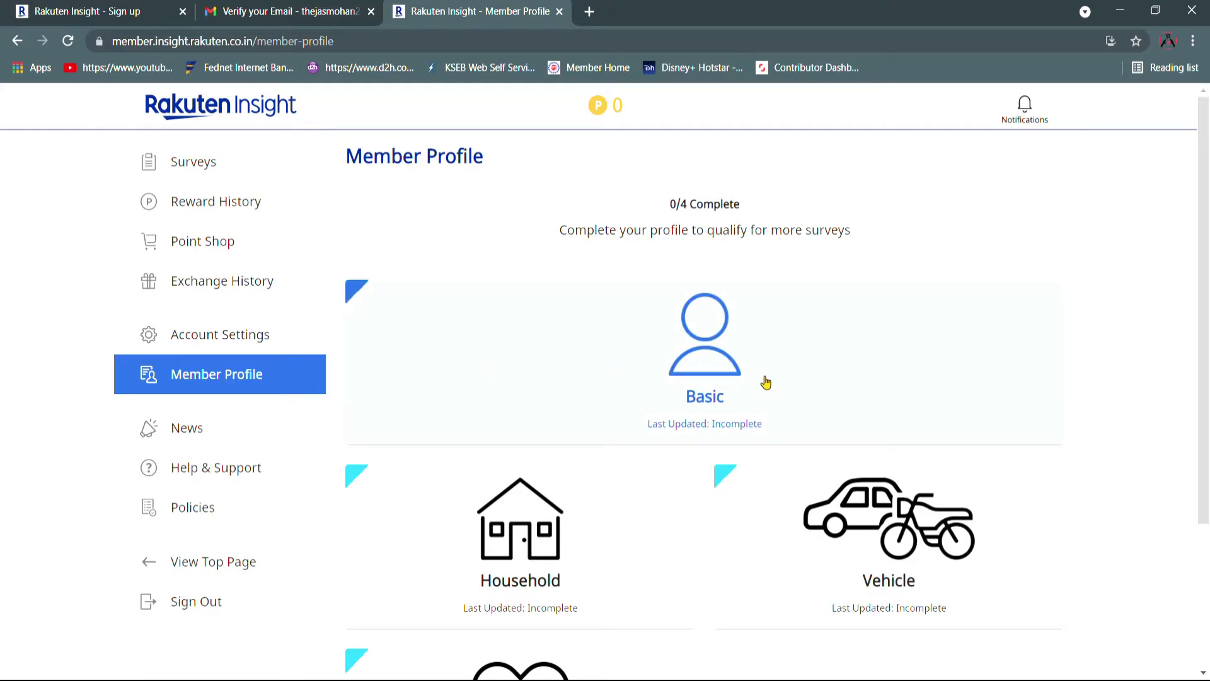
Step: Fill in the Basic profile with English as a survey language and an annual personal income range
click(731, 373)
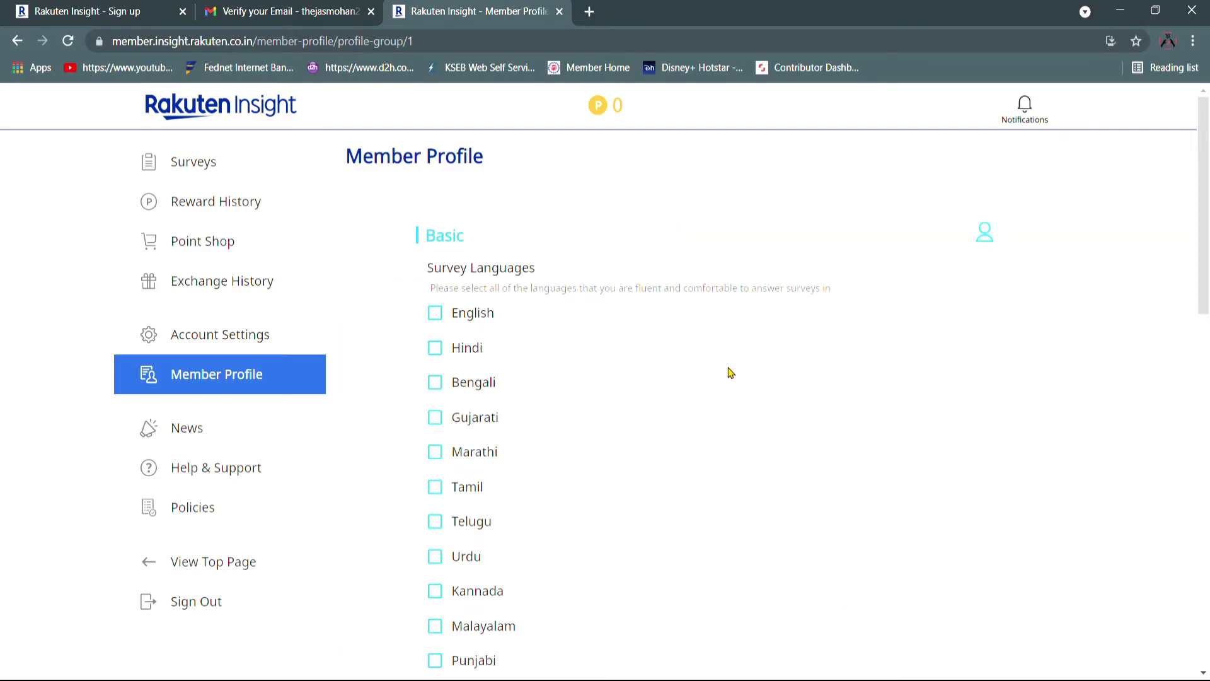
click(438, 316)
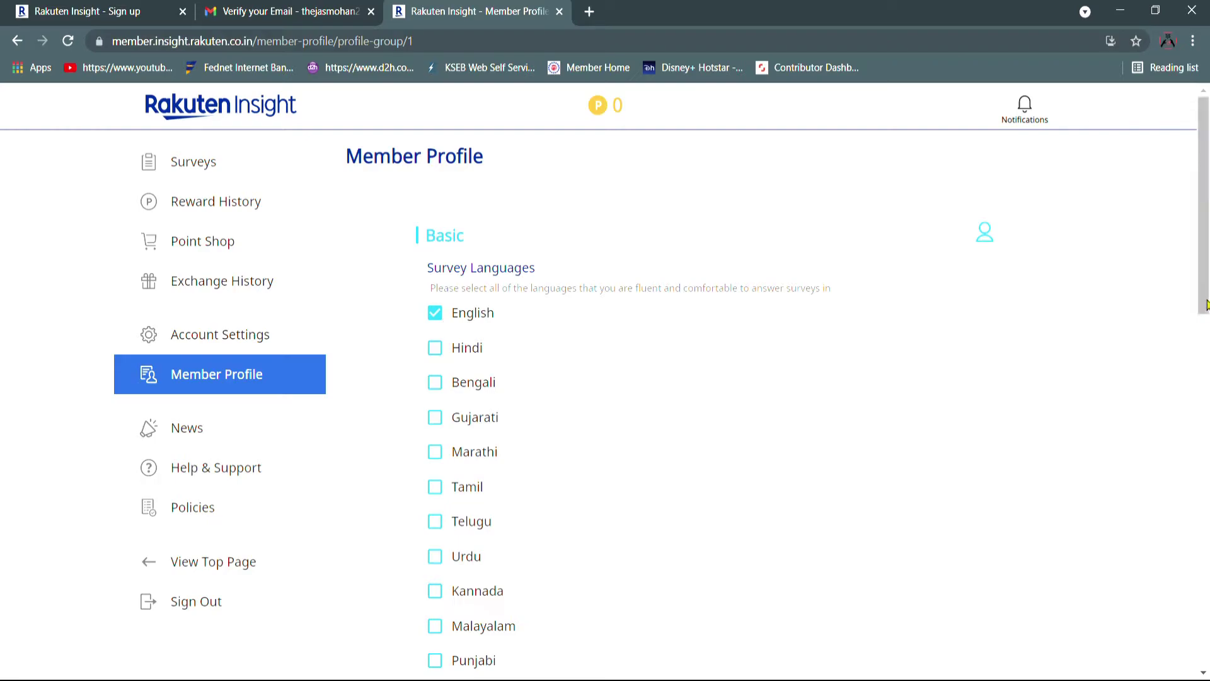
drag(1202, 306, 1198, 441)
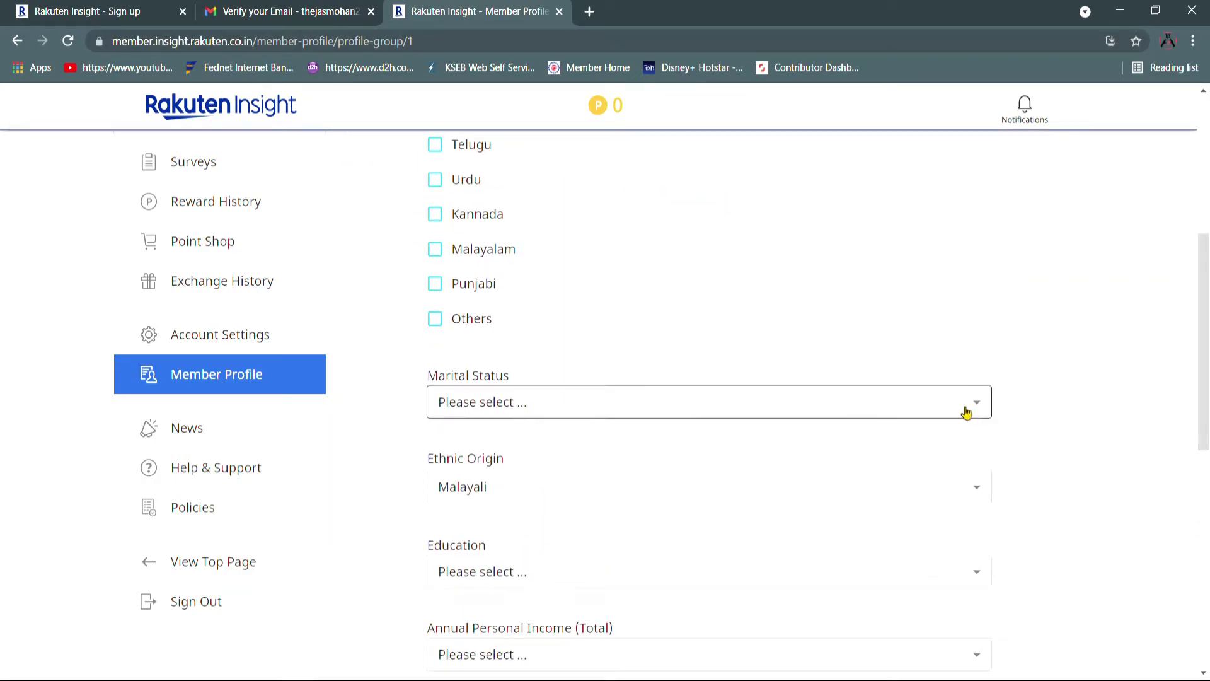
scroll(967, 410, down, 6)
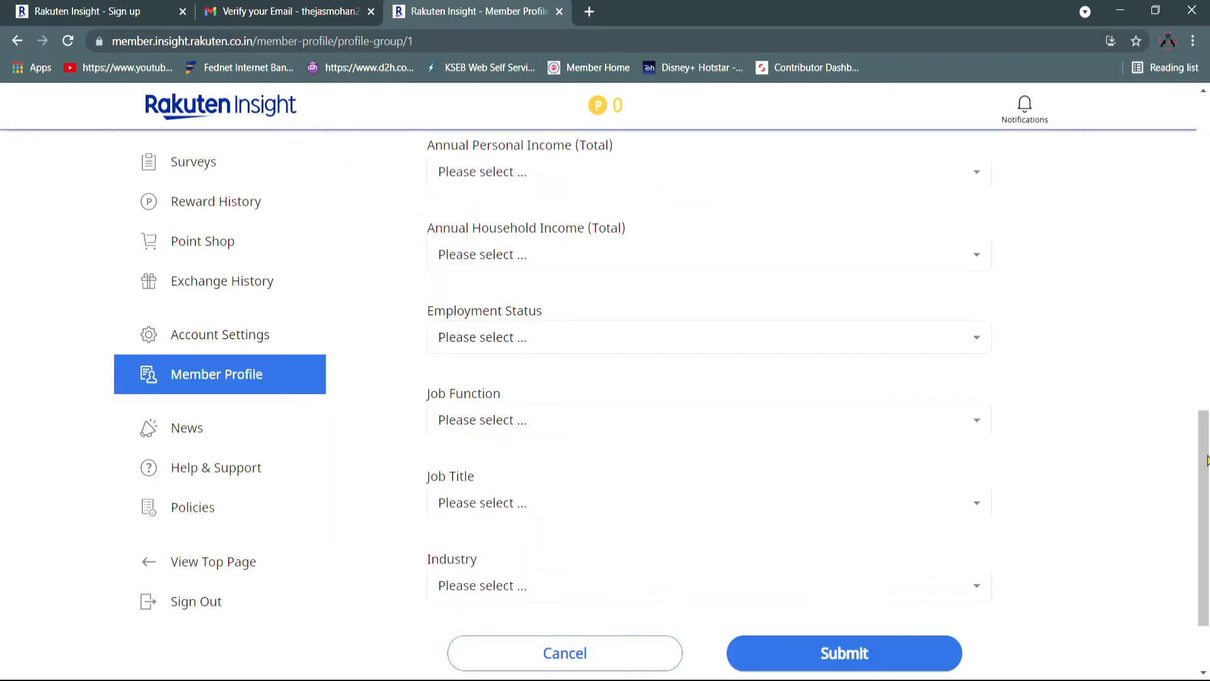
click(910, 182)
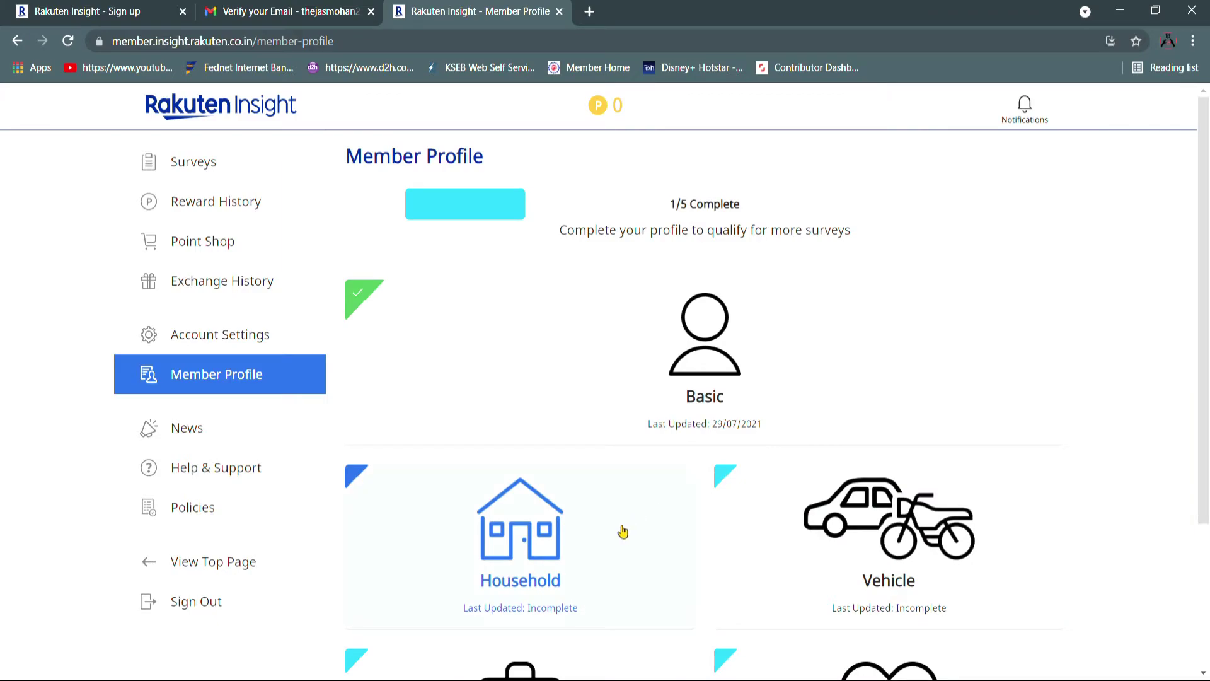
Step: Answer Yes to the Household finance, insurance and real estate decision-maker questions
click(621, 531)
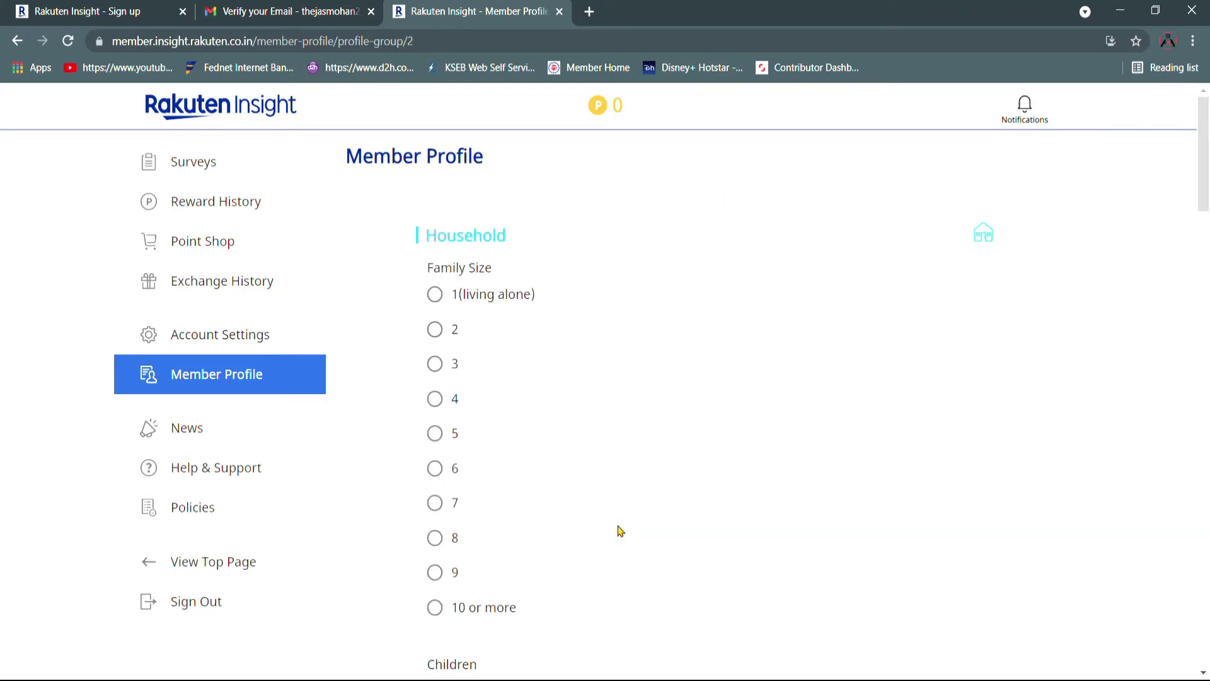
scroll(489, 370, down, 20)
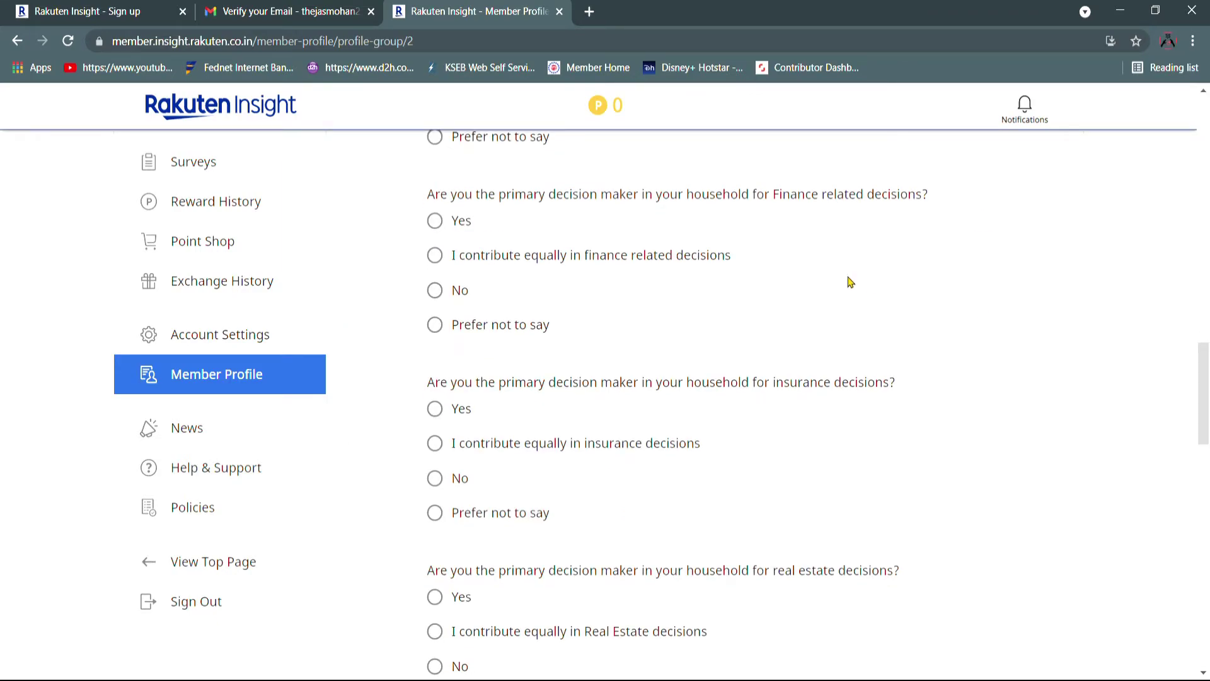
click(458, 218)
click(452, 406)
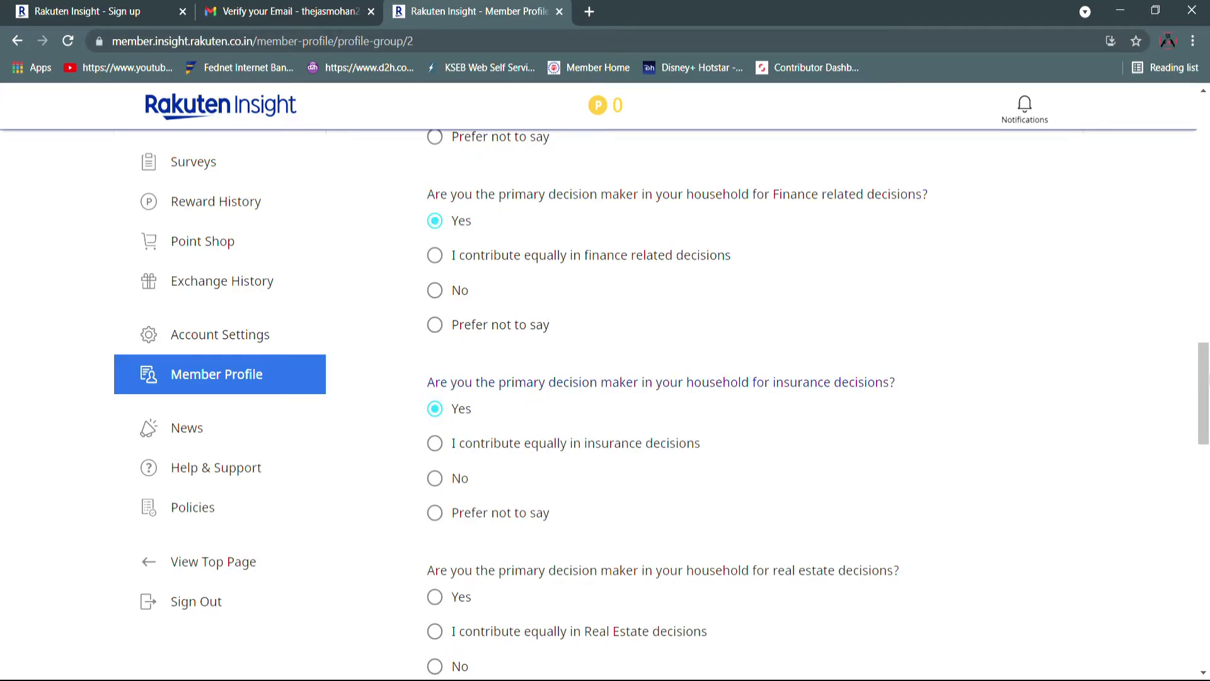
scroll(1035, 409, down, 6)
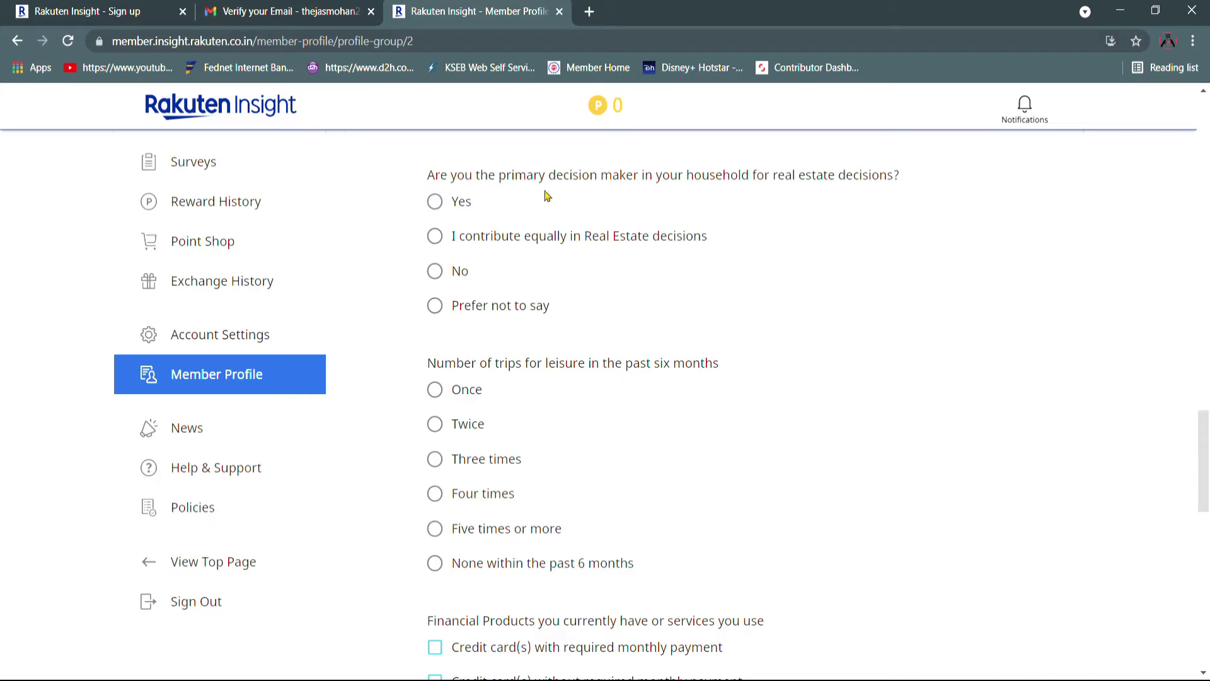
click(463, 203)
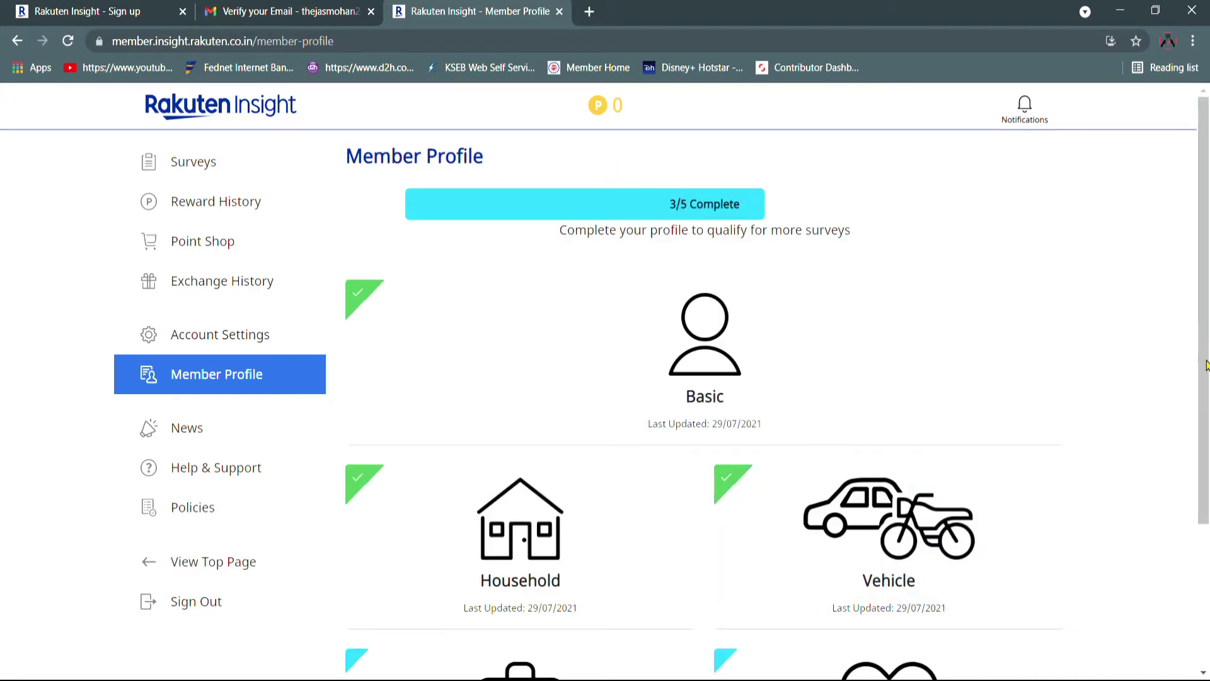
scroll(1206, 364, down, 3)
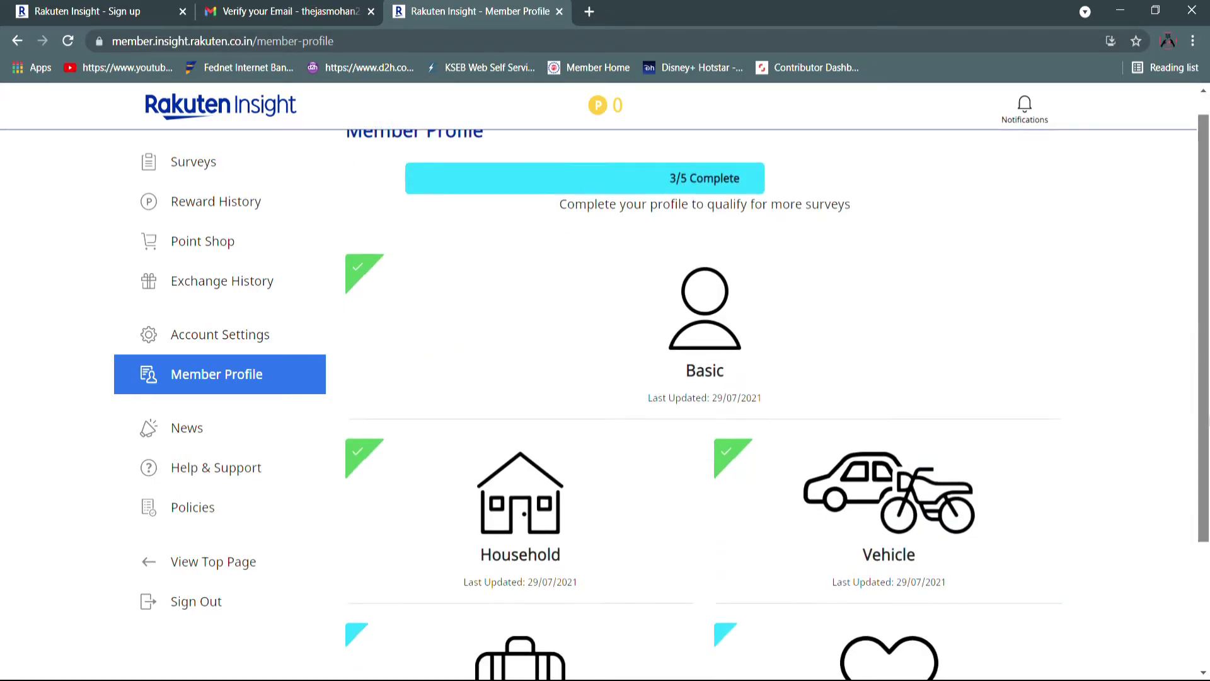
click(538, 563)
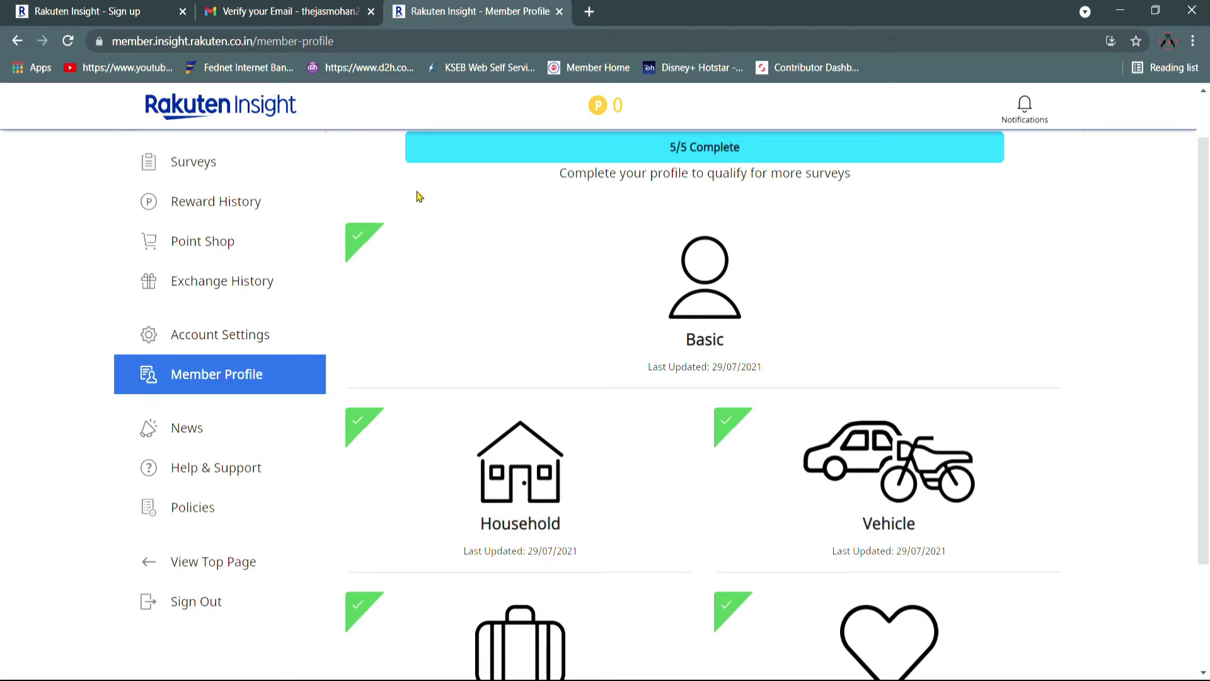
Step: Go to Surveys and launch the 'Welcome to Rakuten Insight Surveys!' survey (4 points, 3 minutes)
click(239, 169)
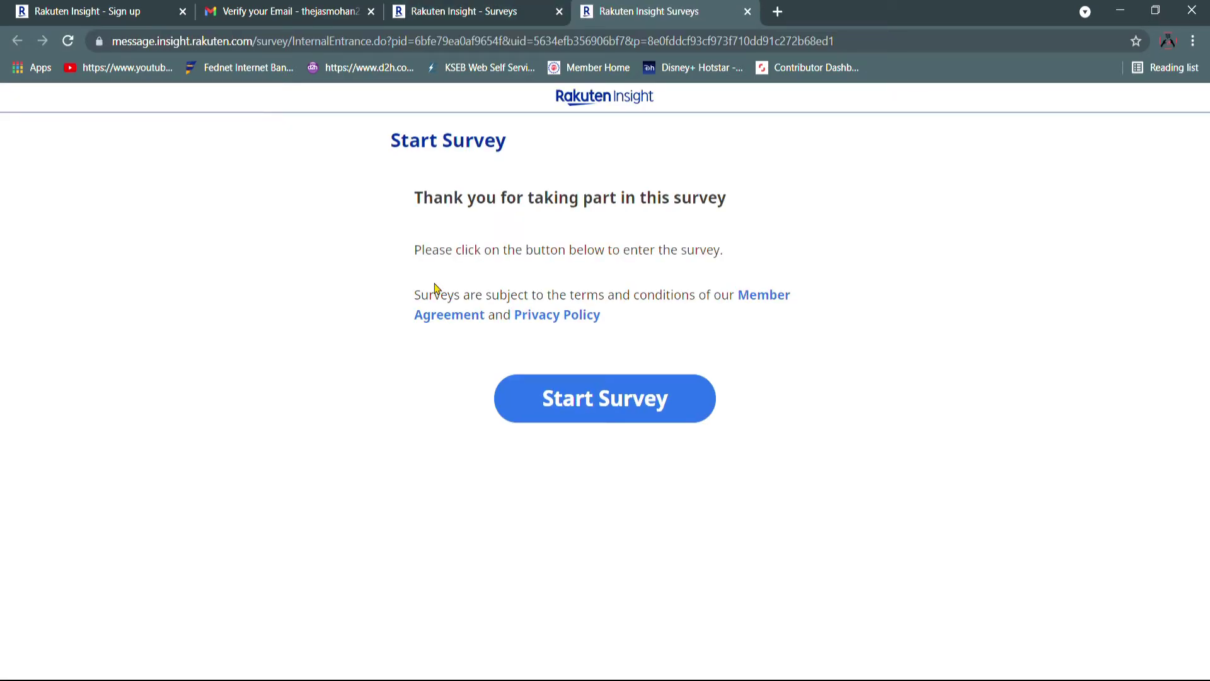
Step: Start the welcome survey, acknowledge its introduction, and submit it for the 4-point reward
click(575, 403)
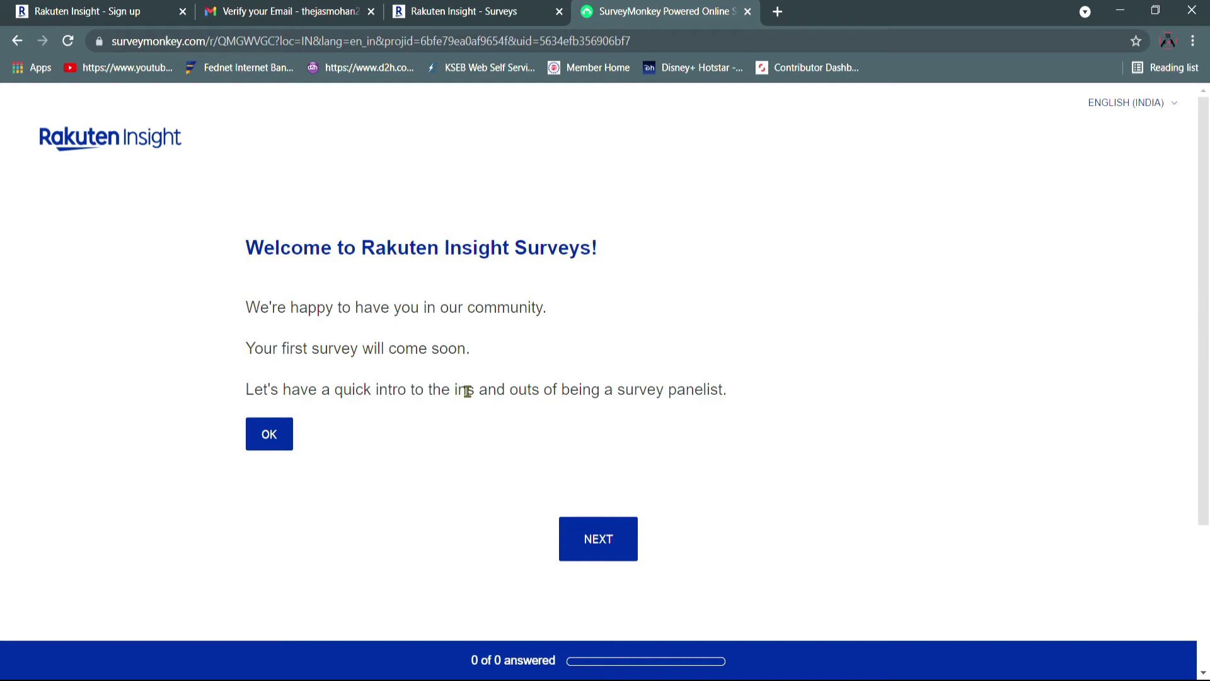
click(285, 431)
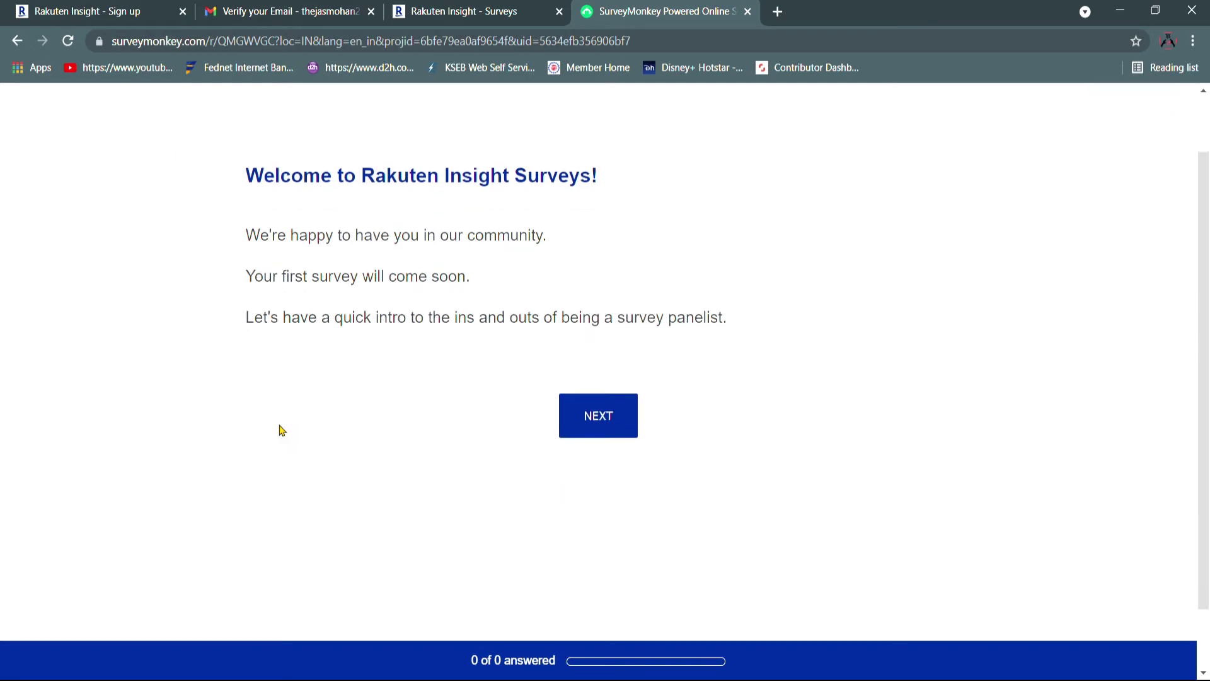
click(594, 358)
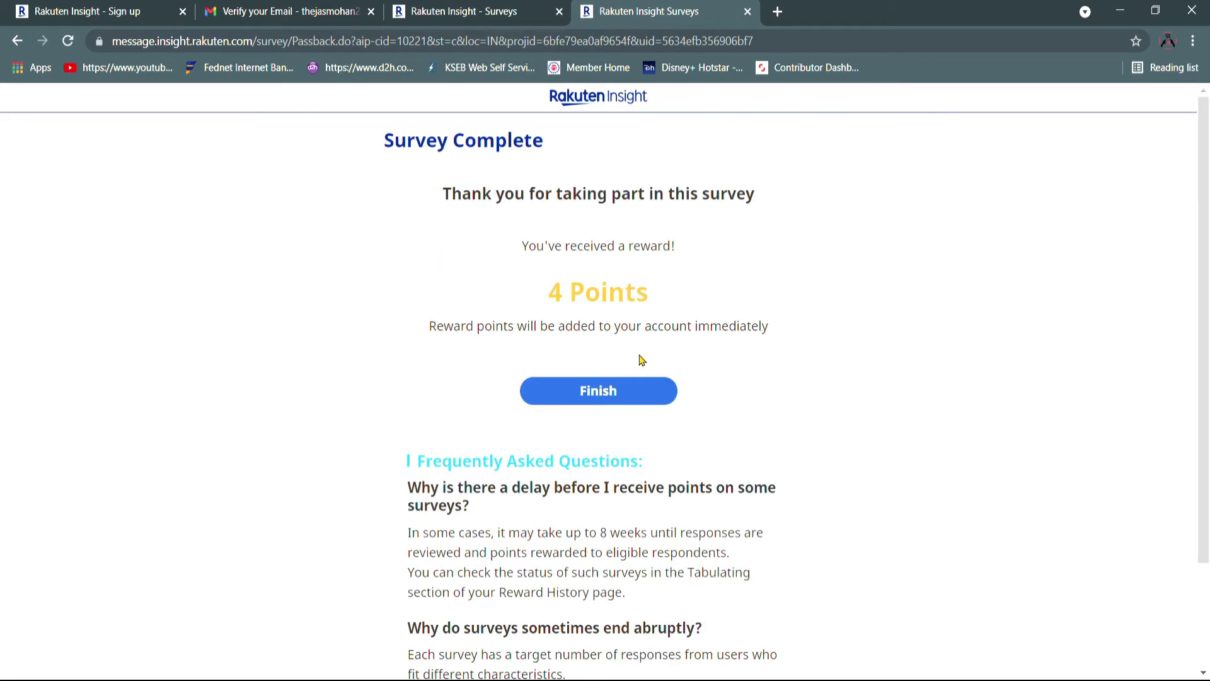
Step: Finish the completed survey and return to the Surveys page showing a 4-point balance
click(643, 395)
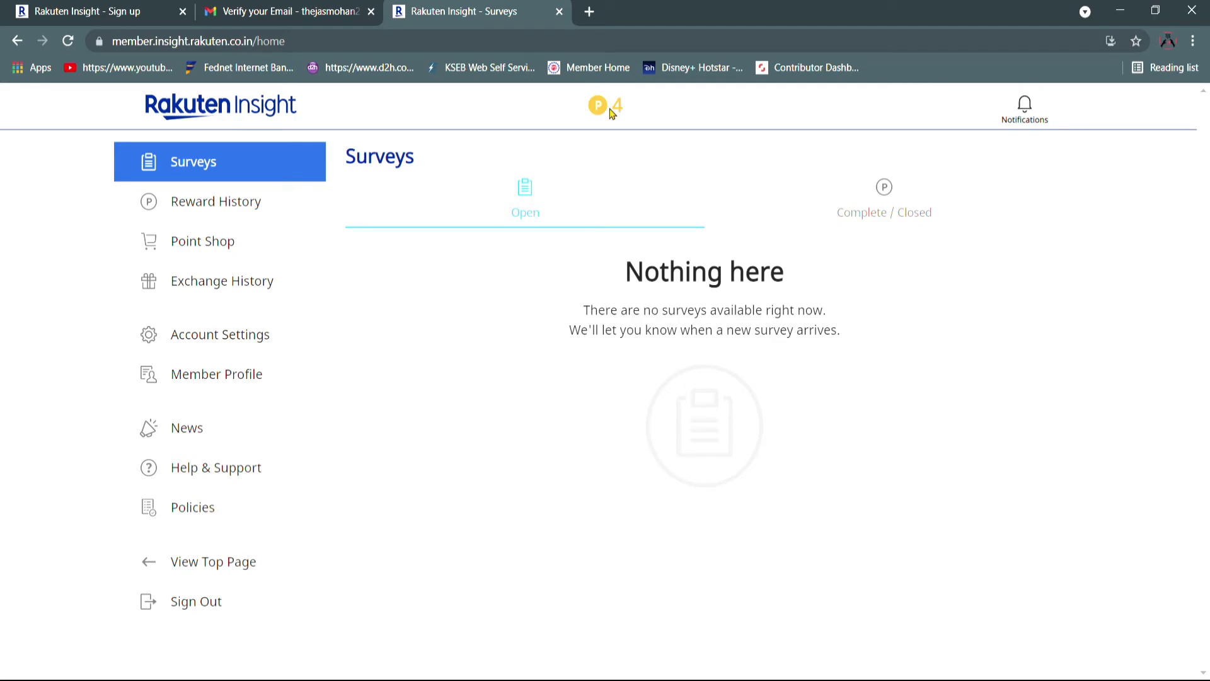
Step: Check the Paytm Wallet Promo Code needs 100 points, then confirm the 4-point reward in Reward History
click(218, 252)
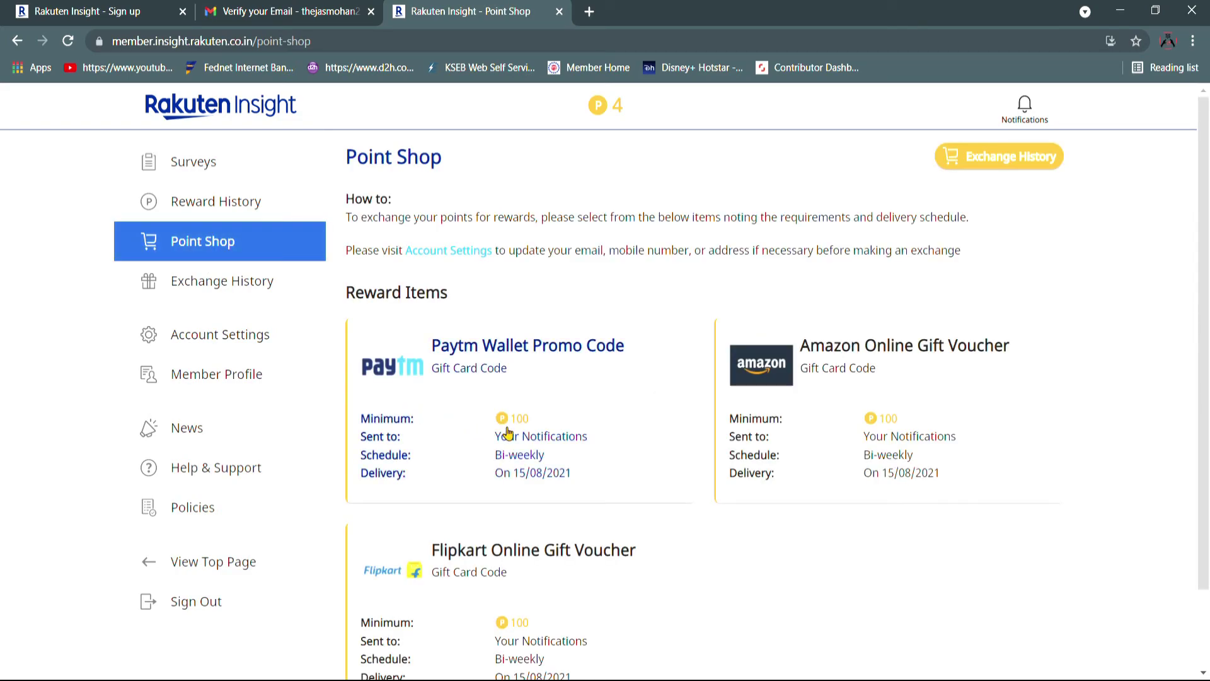
click(483, 423)
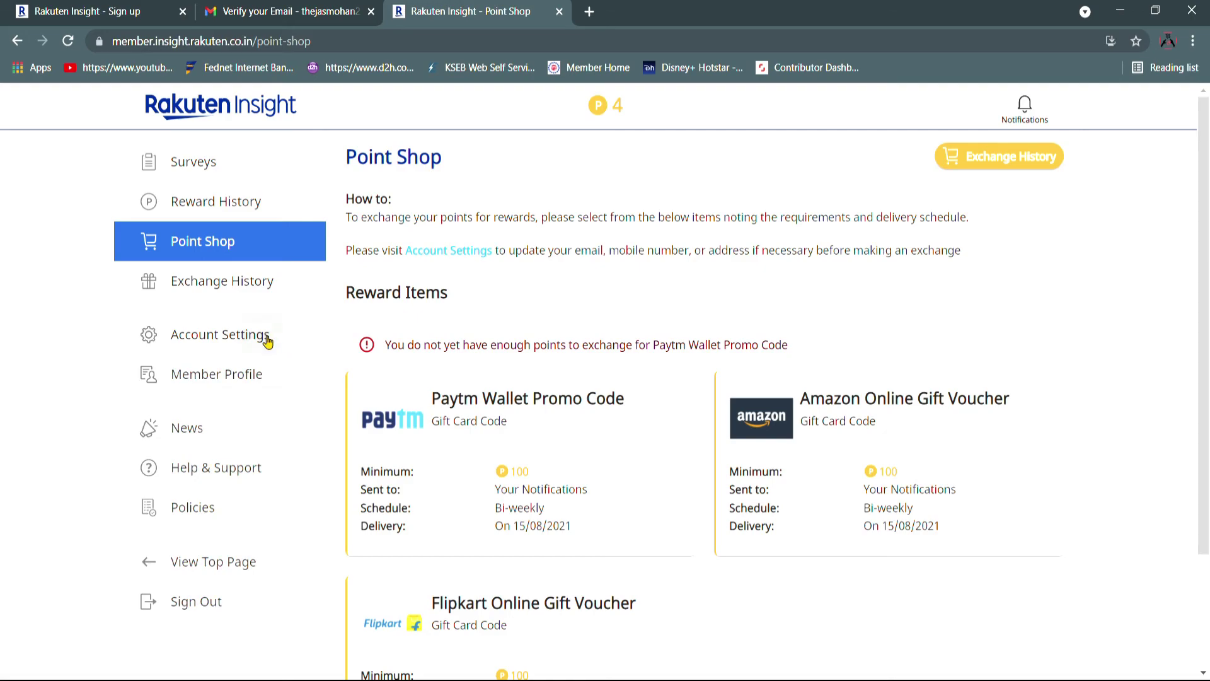
click(271, 202)
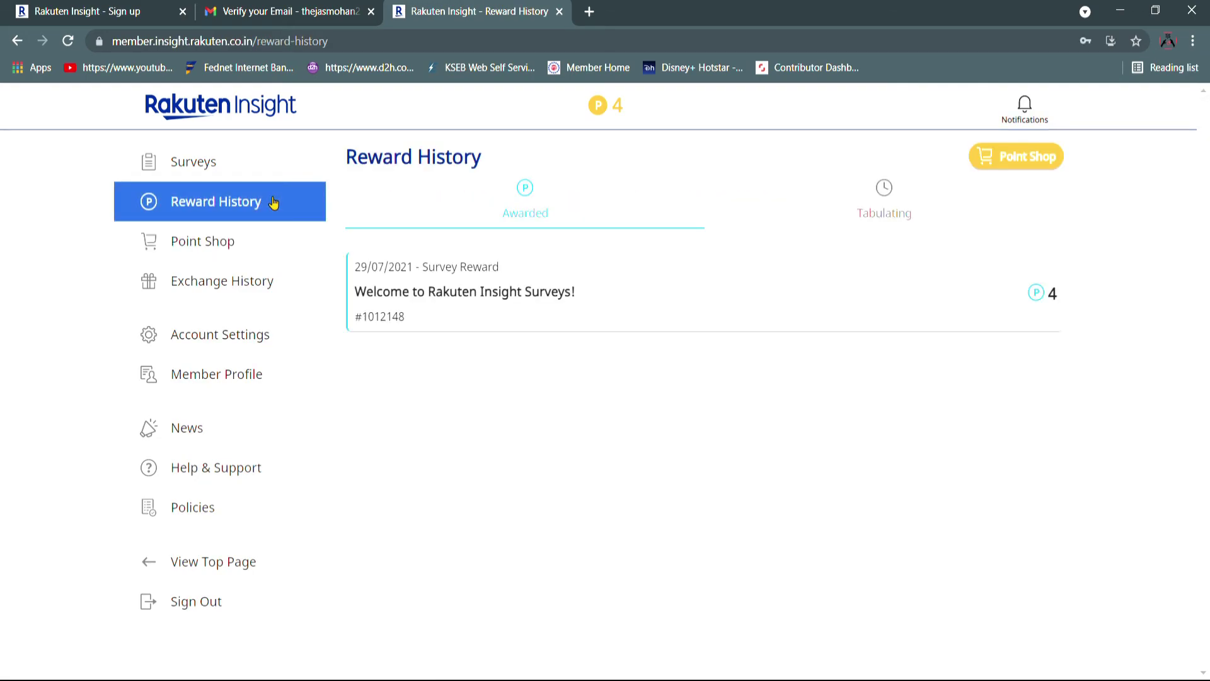